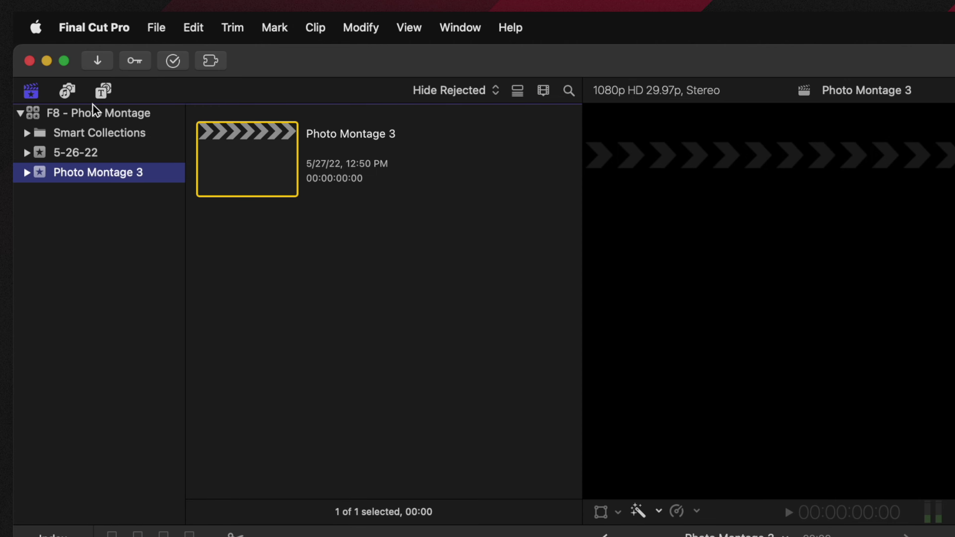
Add the Filmic style from Photo Montage 3's Pan and Zoom generators to the timeline's start.
click(101, 94)
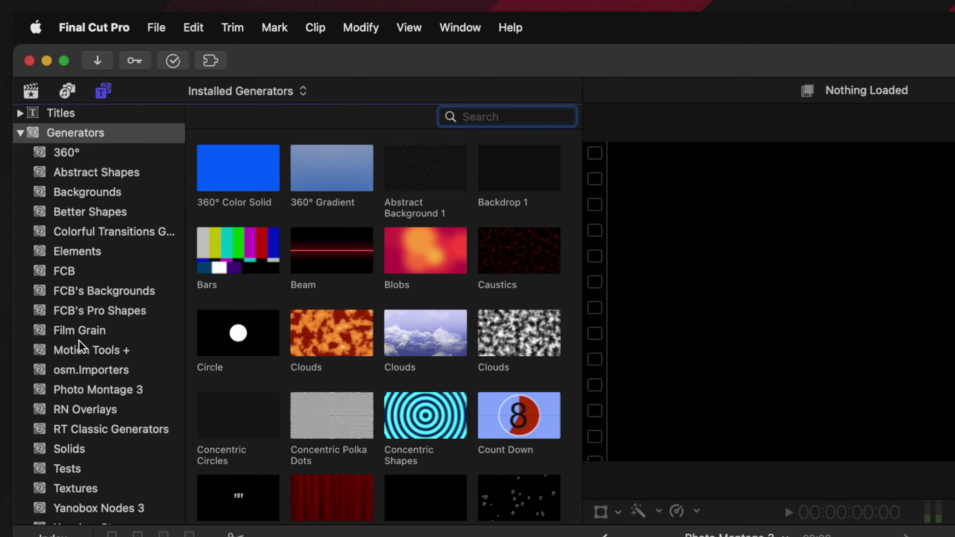
click(80, 392)
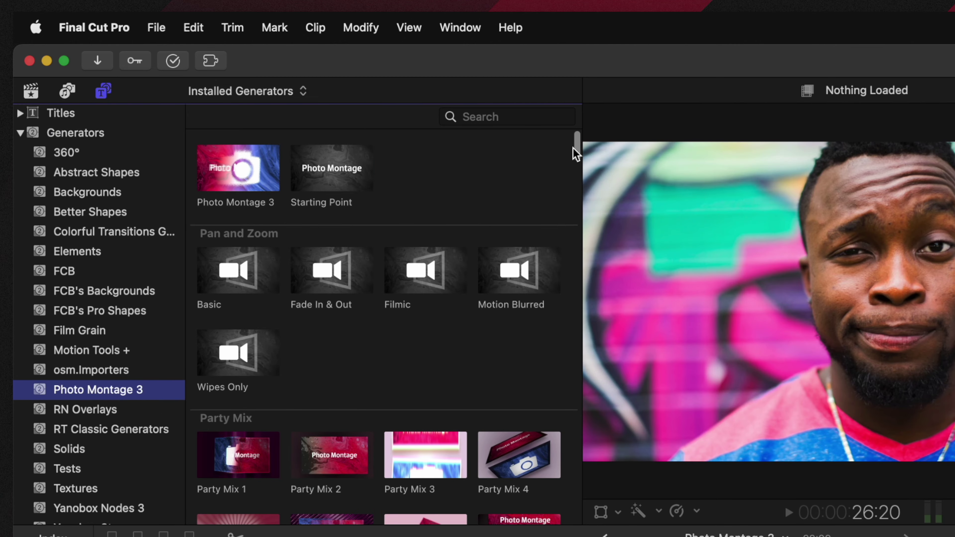
drag(576, 152, 558, 448)
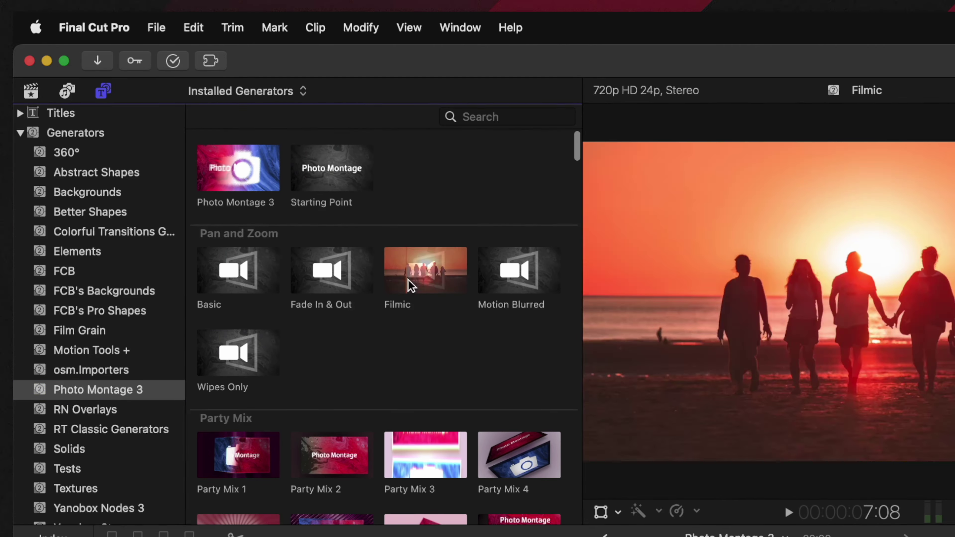
click(407, 273)
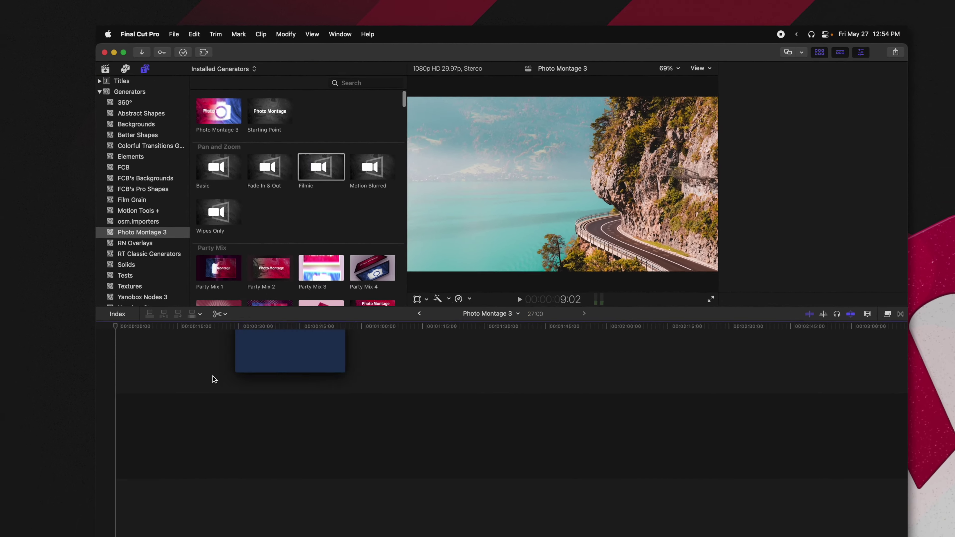
drag(213, 379, 211, 384)
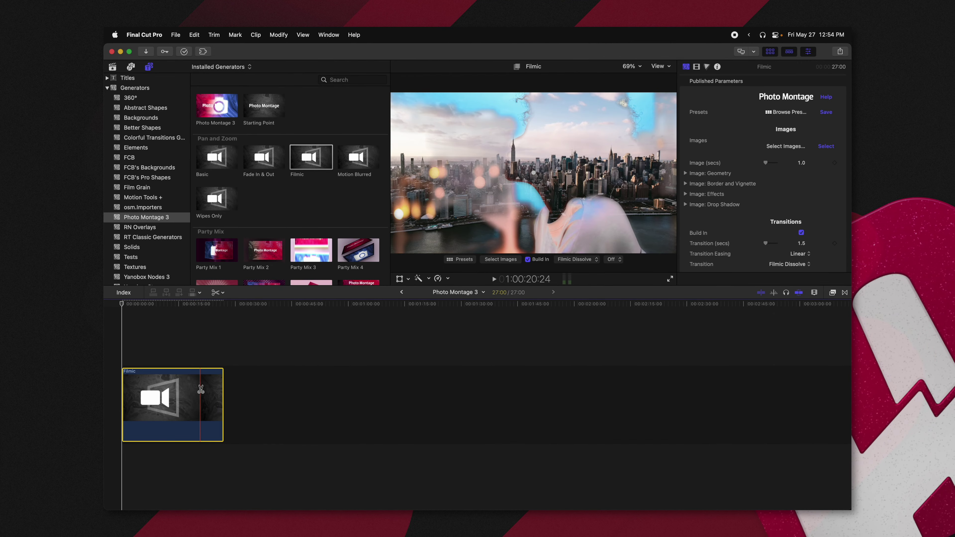
Select all 16 photos in the Photos folder and load them into the montage's image list.
click(152, 306)
click(161, 306)
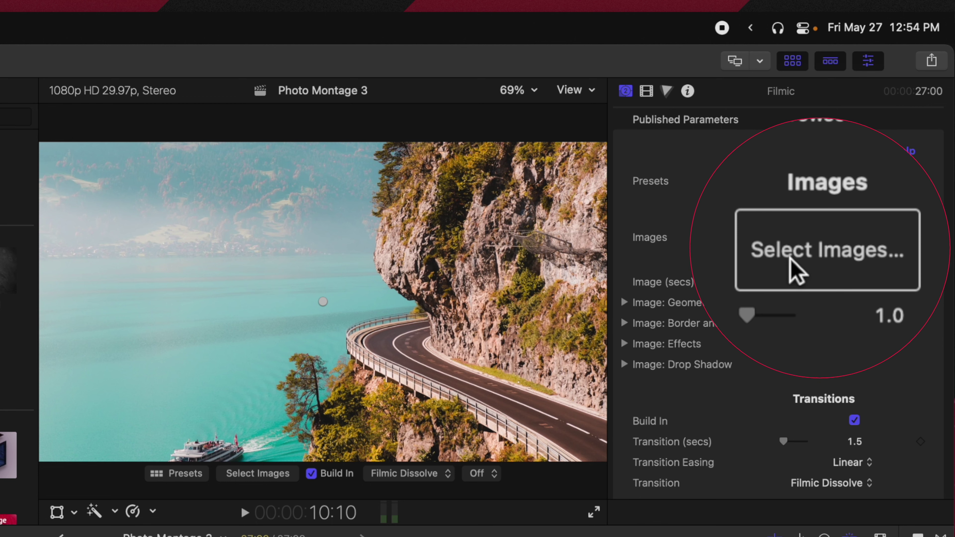
click(795, 268)
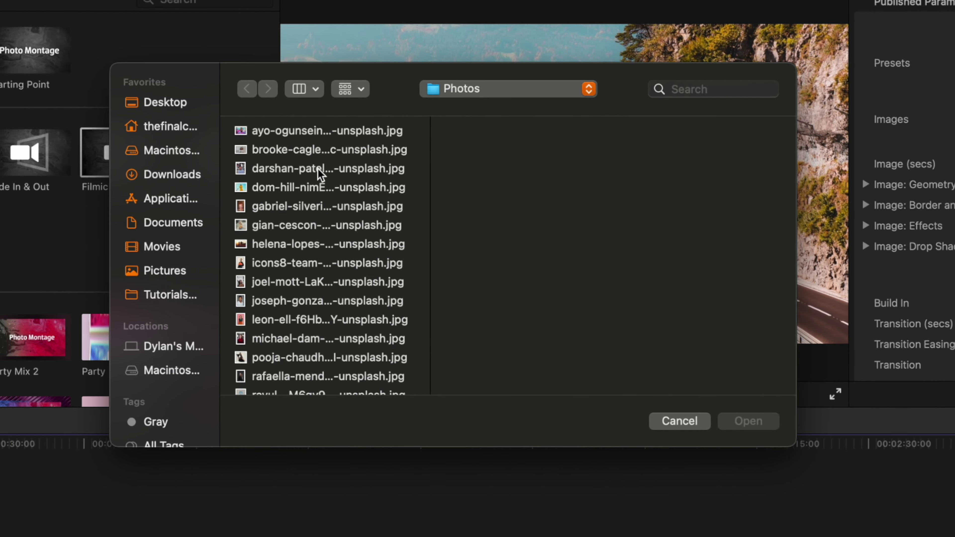
click(324, 131)
key(super+a)
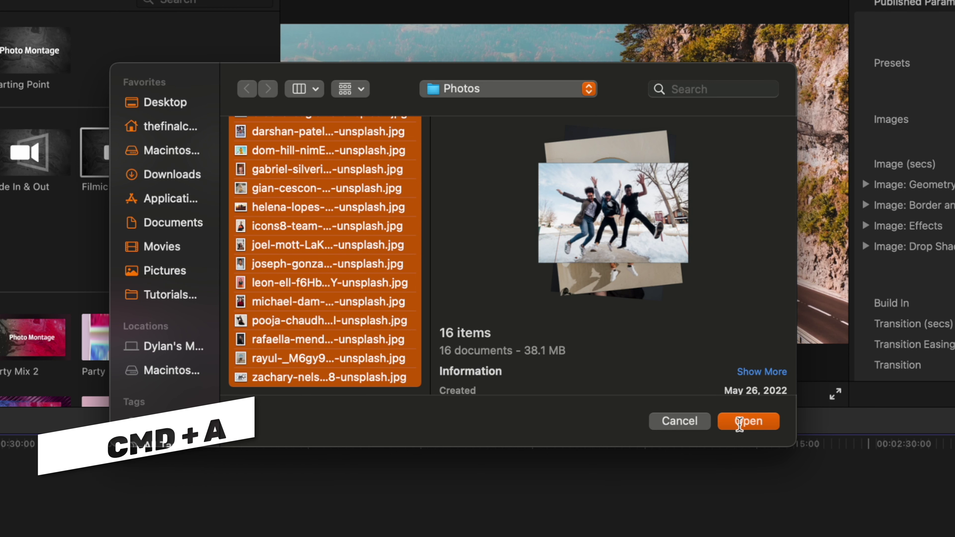
click(739, 422)
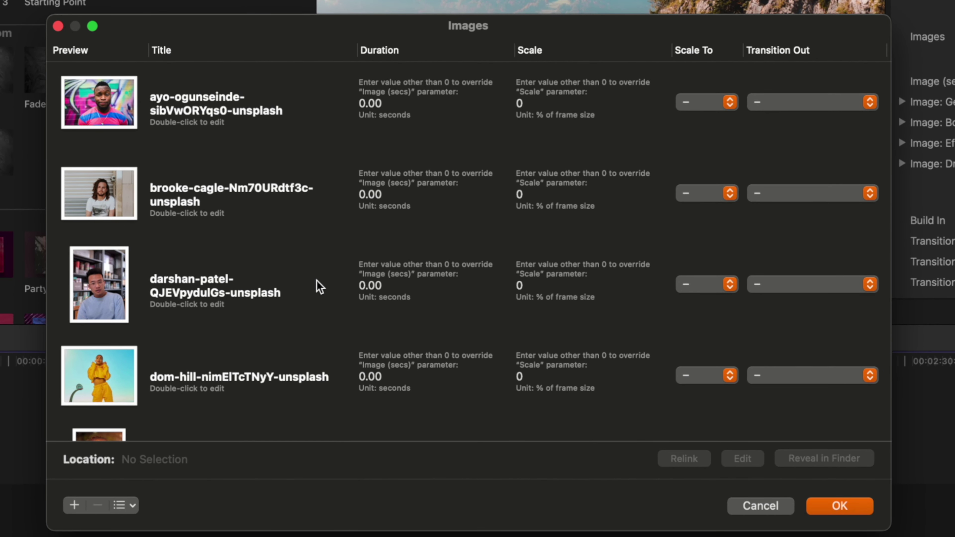
Confirm the 16-photo image list, then select the Filmic clip in the timeline with the Select tool.
scroll(289, 324, down, 10)
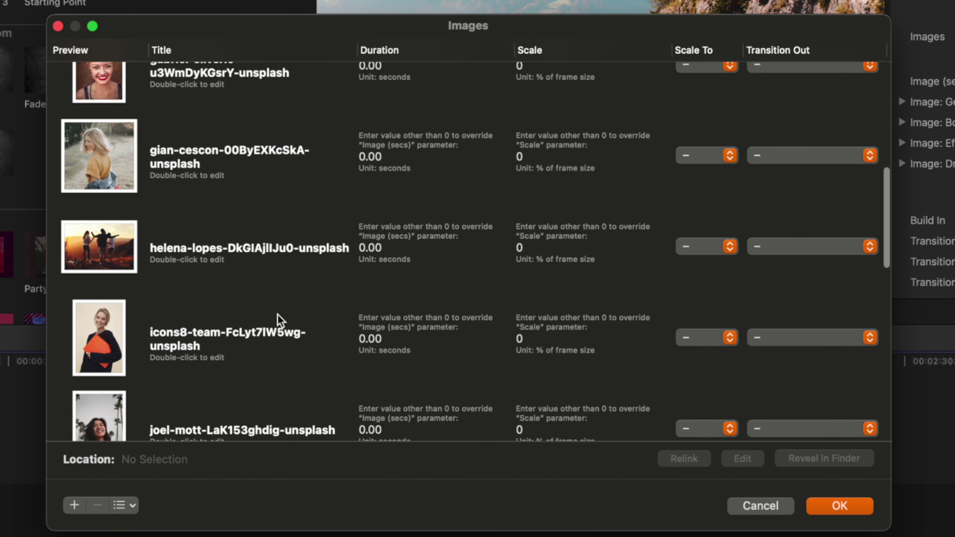
scroll(278, 320, up, 10)
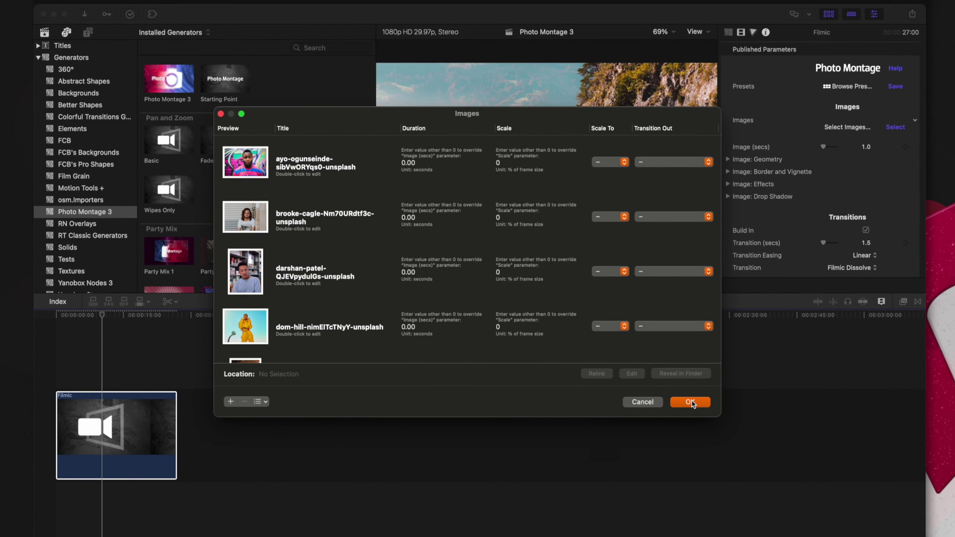
click(839, 506)
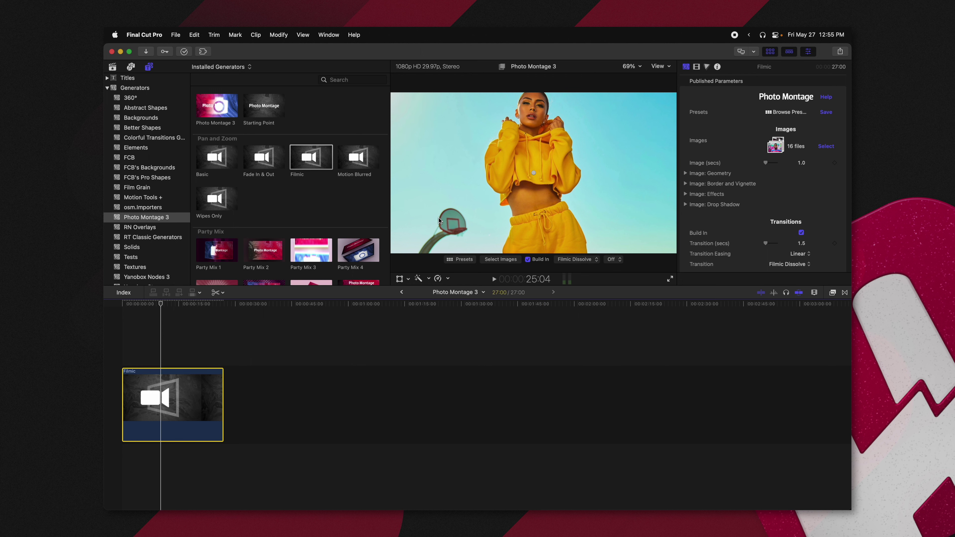
key(a)
click(181, 395)
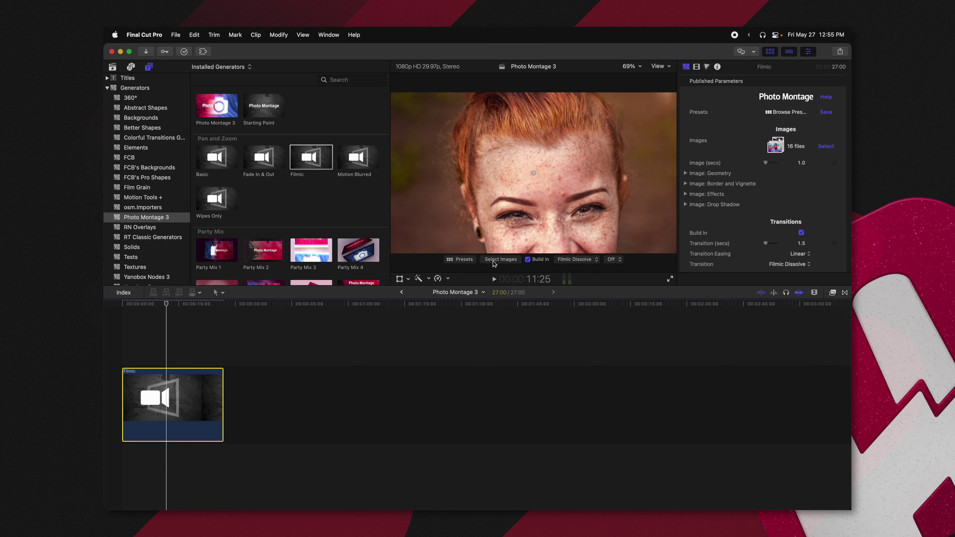
Title the first montage photo with the person's name and open its ayo-ogunseinde image in Preview.
click(494, 260)
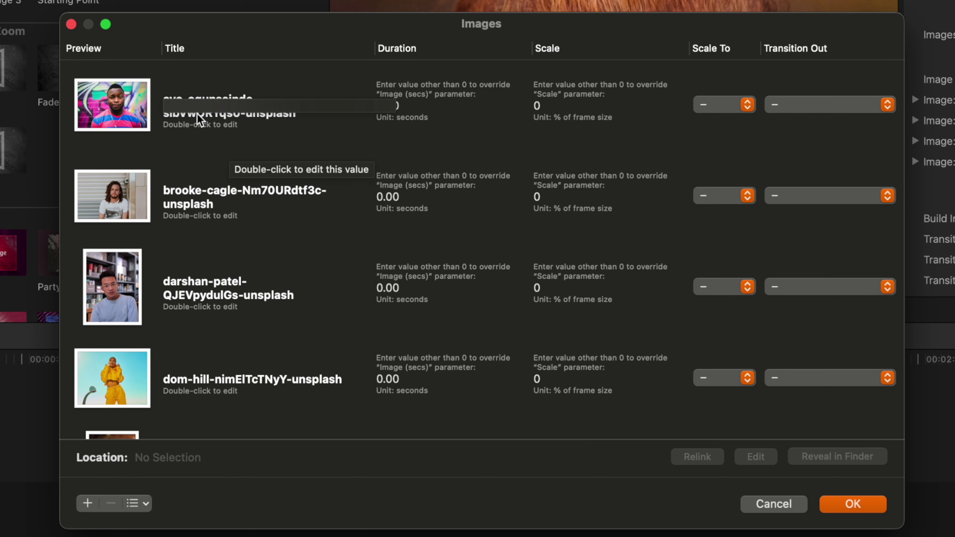
double_click(197, 117)
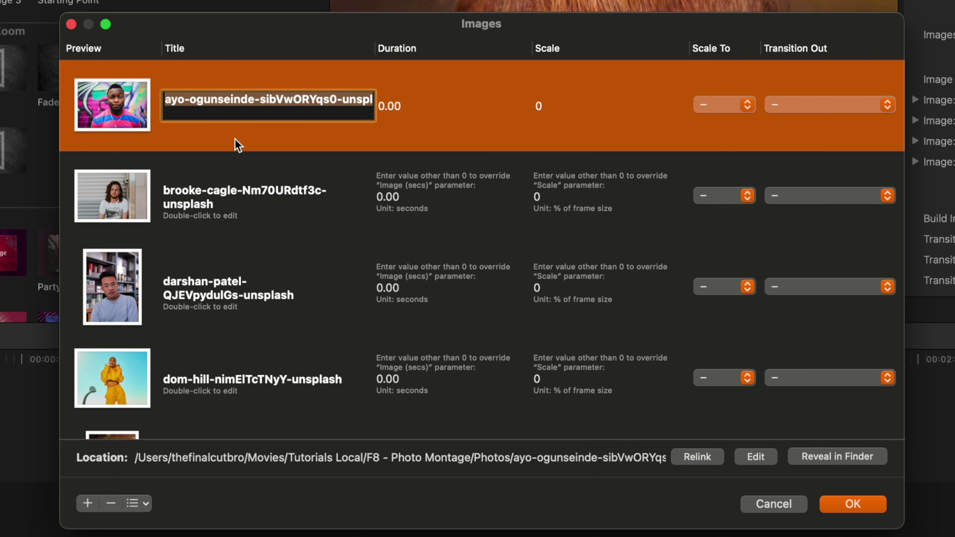
text(Derrick)
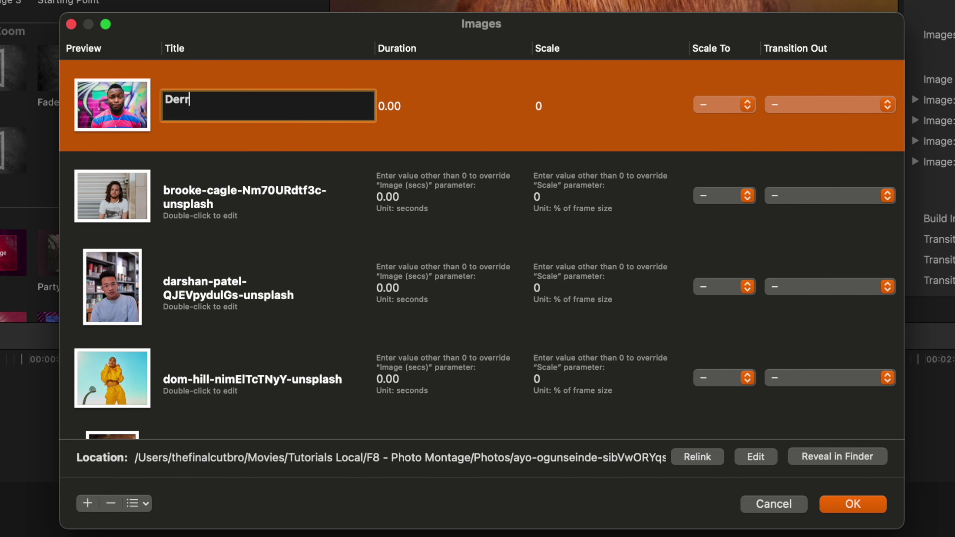
key(Return)
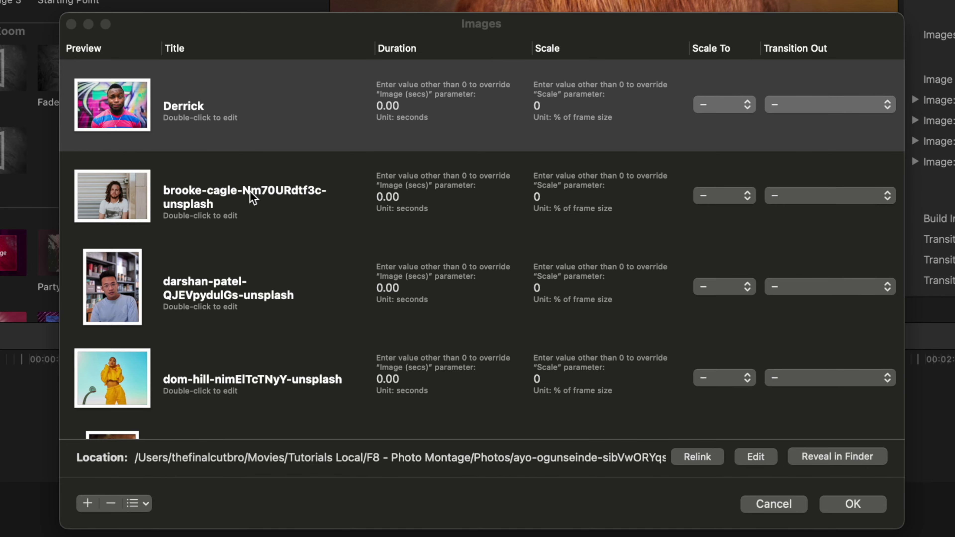
double_click(141, 123)
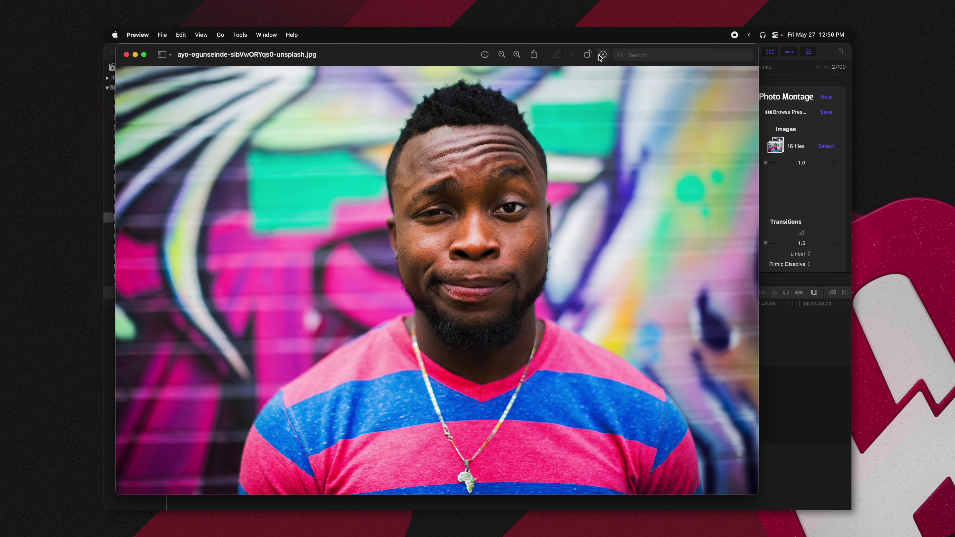
Open Preview's Adjust Color panel and close it without making changes.
click(236, 35)
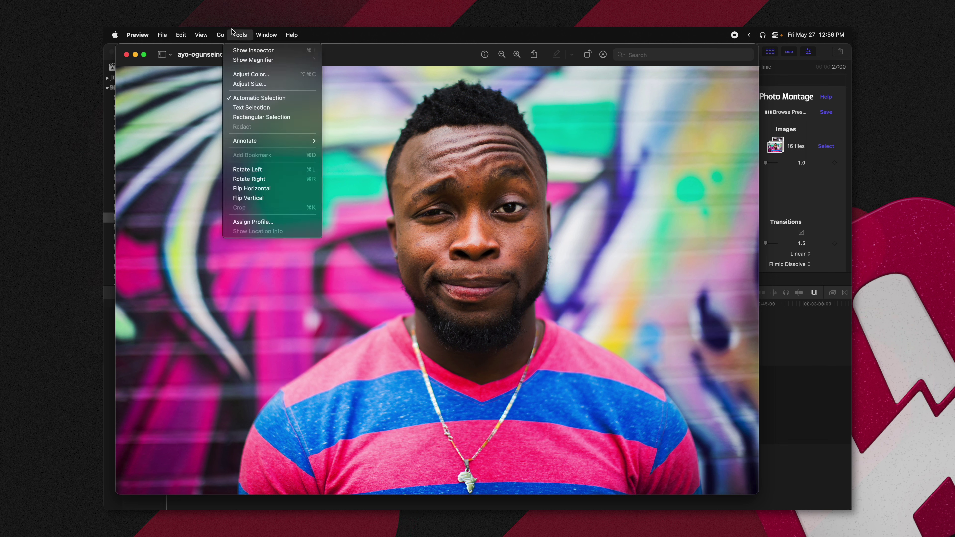
click(251, 74)
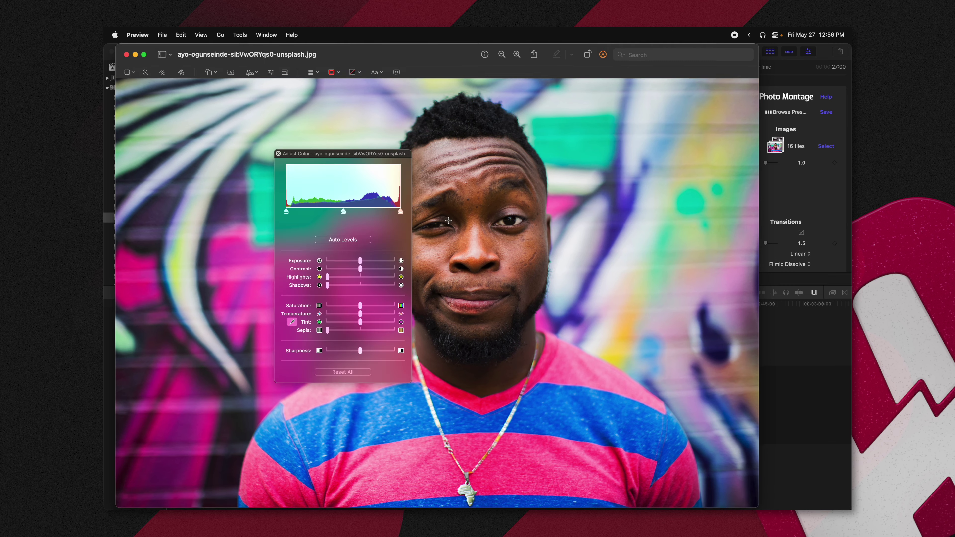
click(277, 153)
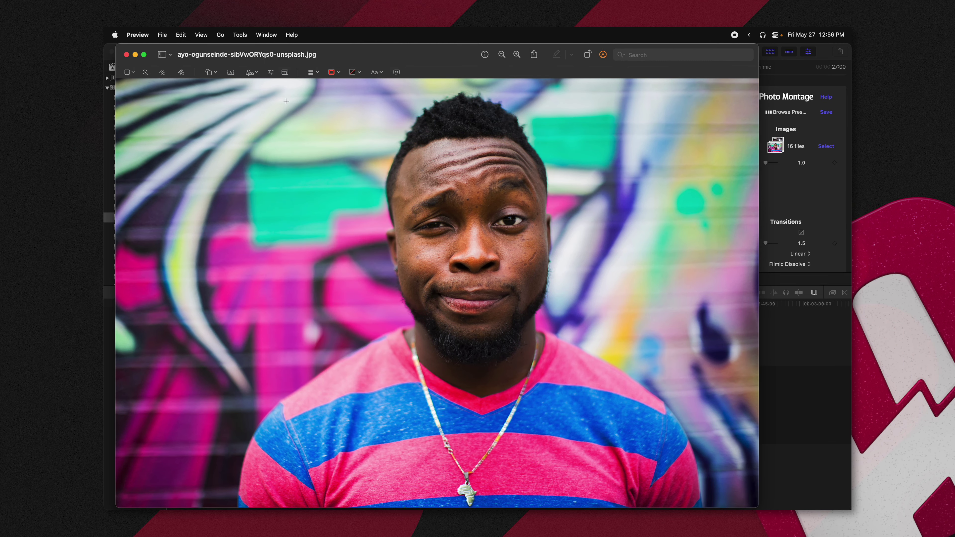
Crop the portrait to a marked area, undo the crop, then save and close Preview.
drag(495, 262, 718, 503)
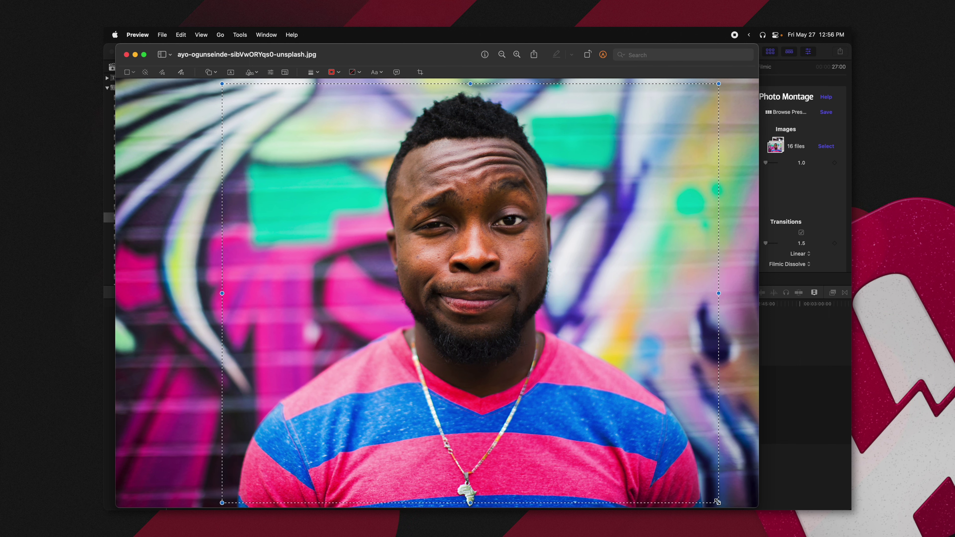
key(super+k)
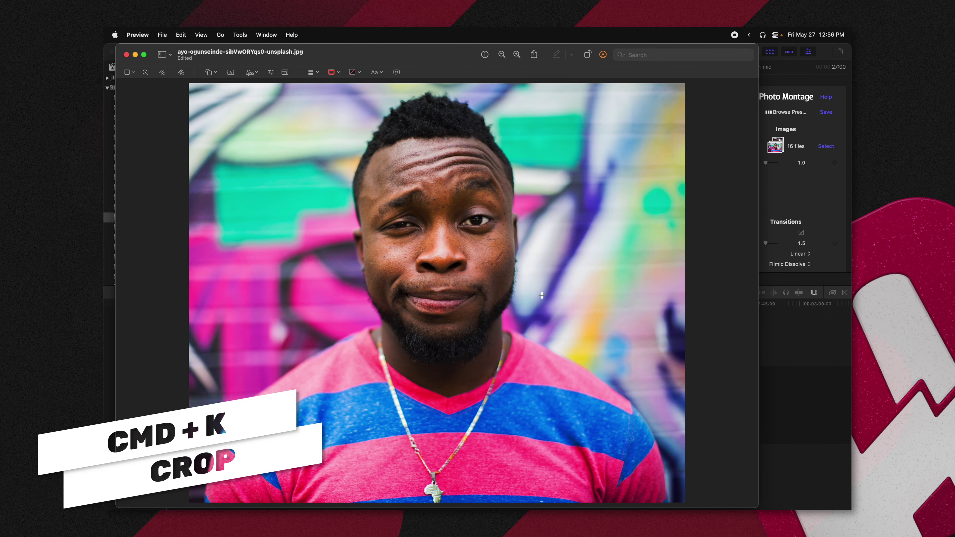
key(super+z)
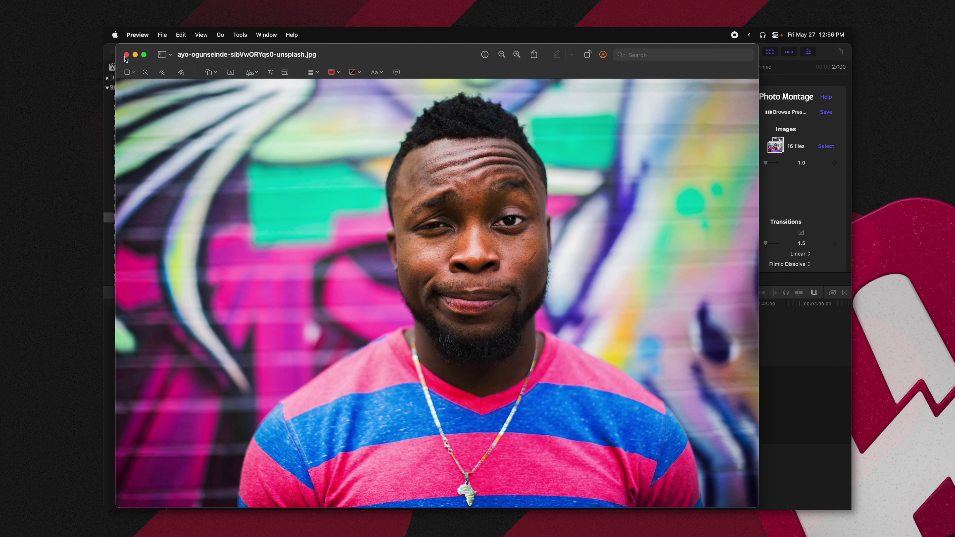
key(super+s)
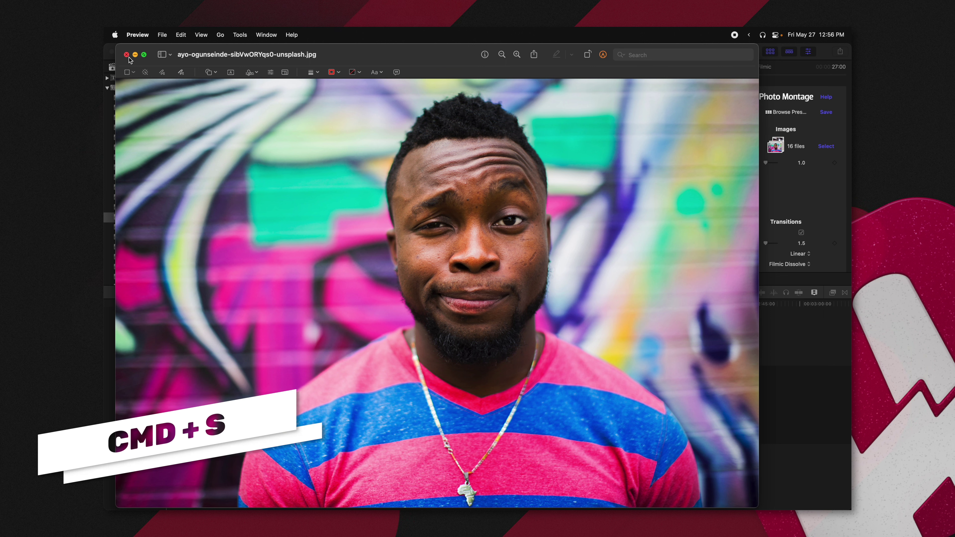
click(126, 54)
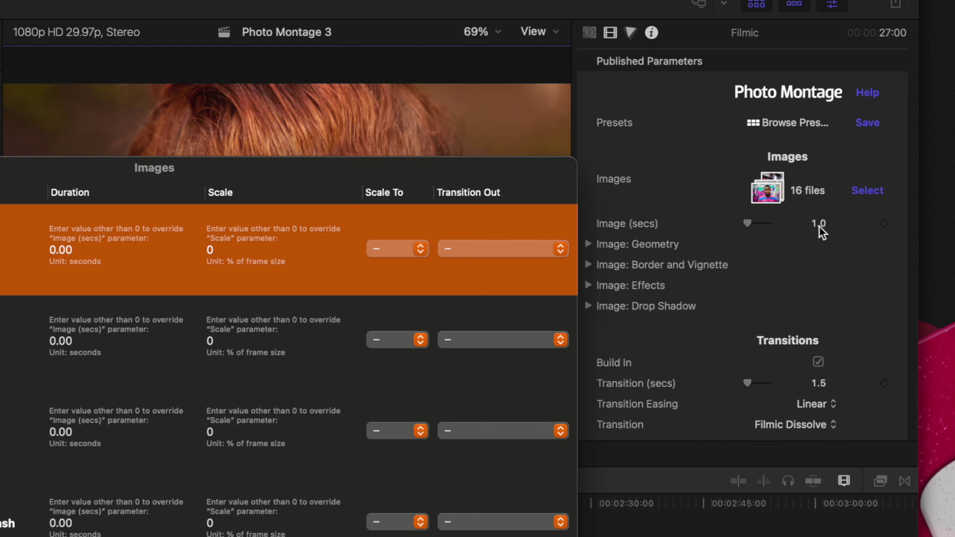
scroll(3, 338, down, 10)
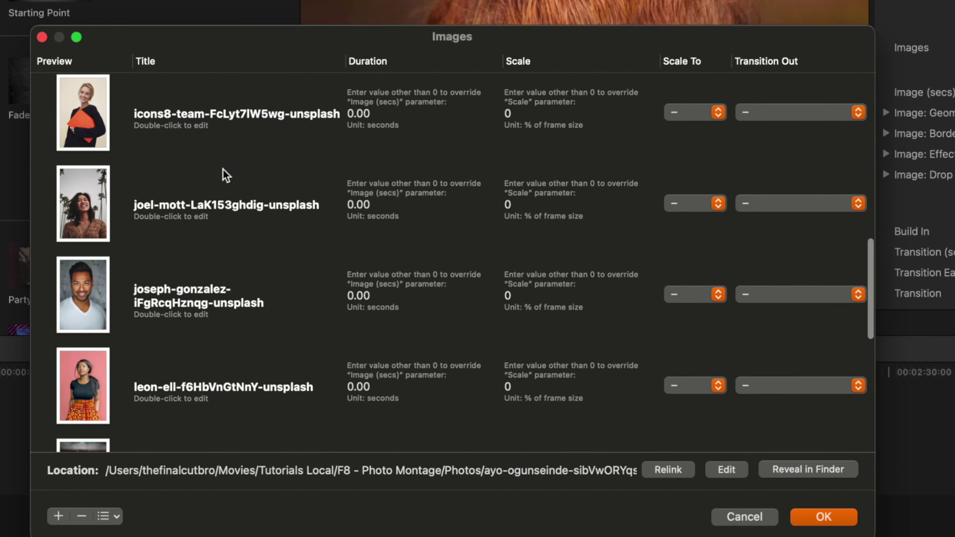
scroll(268, 200, up, 10)
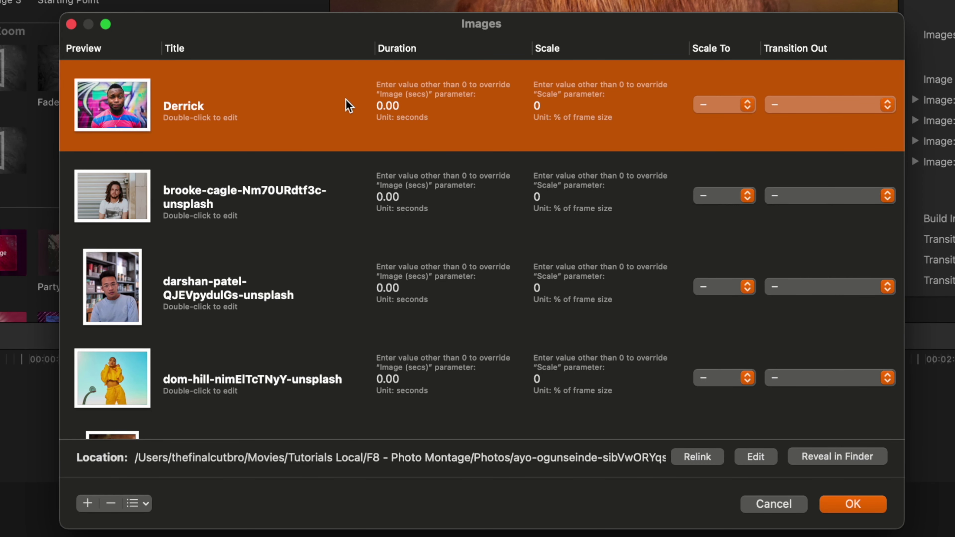
Give the first montage photo a 5.00-second duration override.
double_click(380, 110)
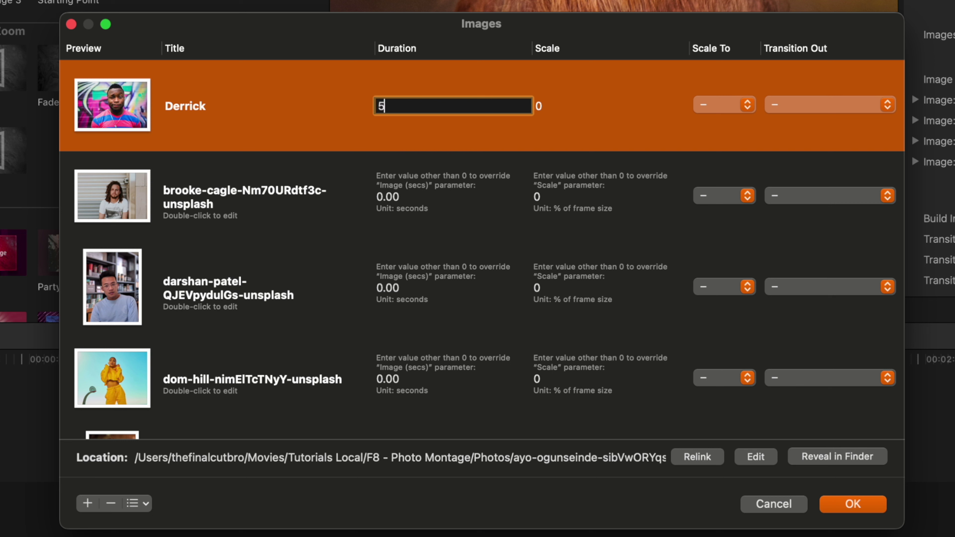
key(Return)
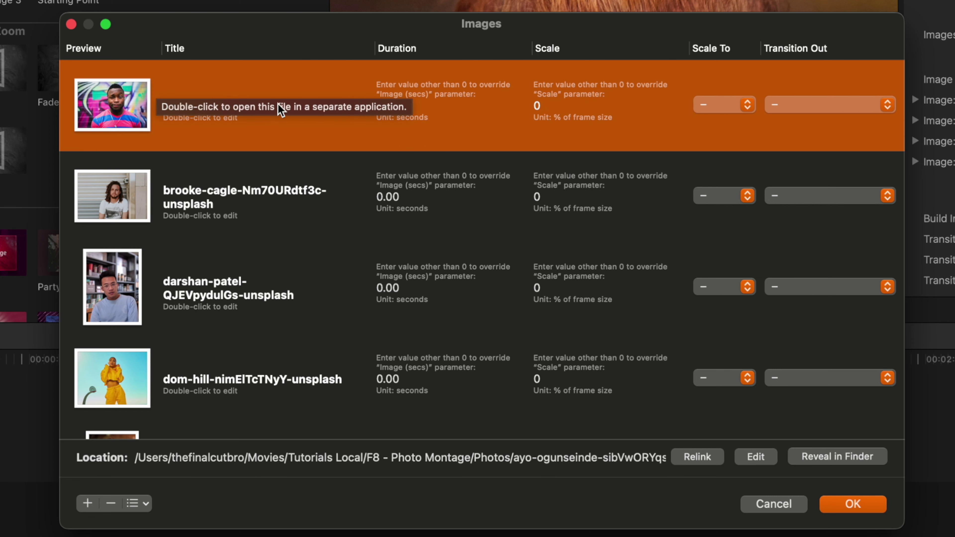
Retitle the red-haired woman's gabriel-silverio photo with a name and set its scale override to 50.
scroll(514, 187, down, 5)
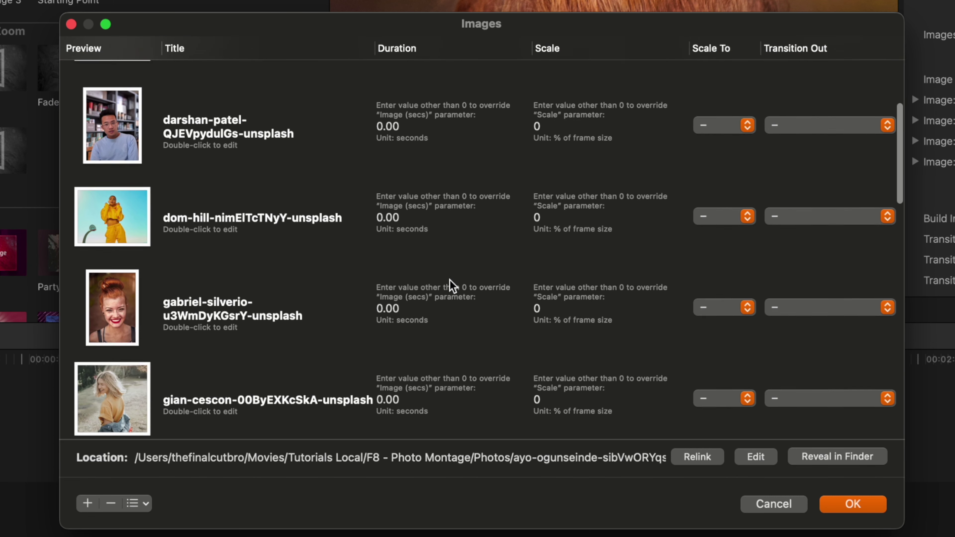
scroll(451, 286, down, 1)
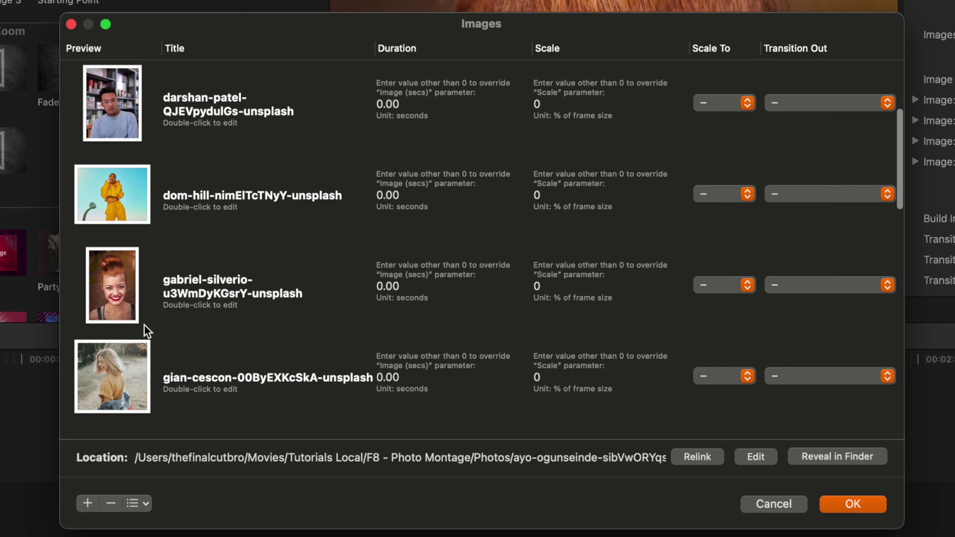
scroll(149, 324, down, 1)
click(185, 284)
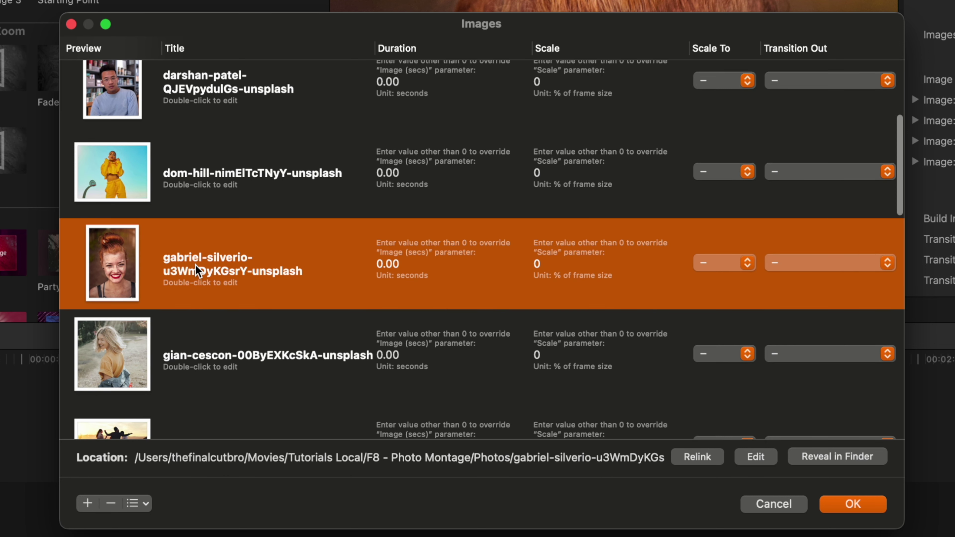
double_click(199, 273)
text(Barba)
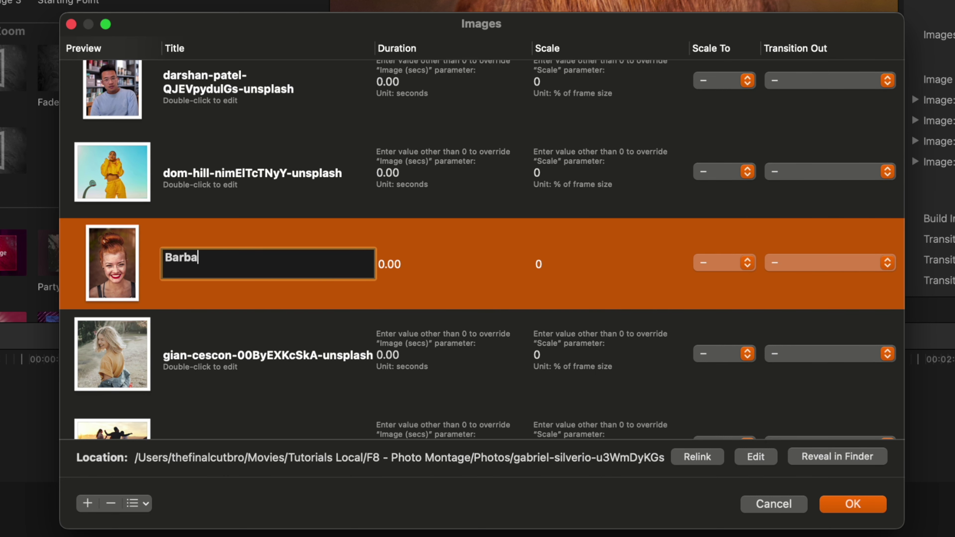
text(ra)
key(Return)
double_click(536, 264)
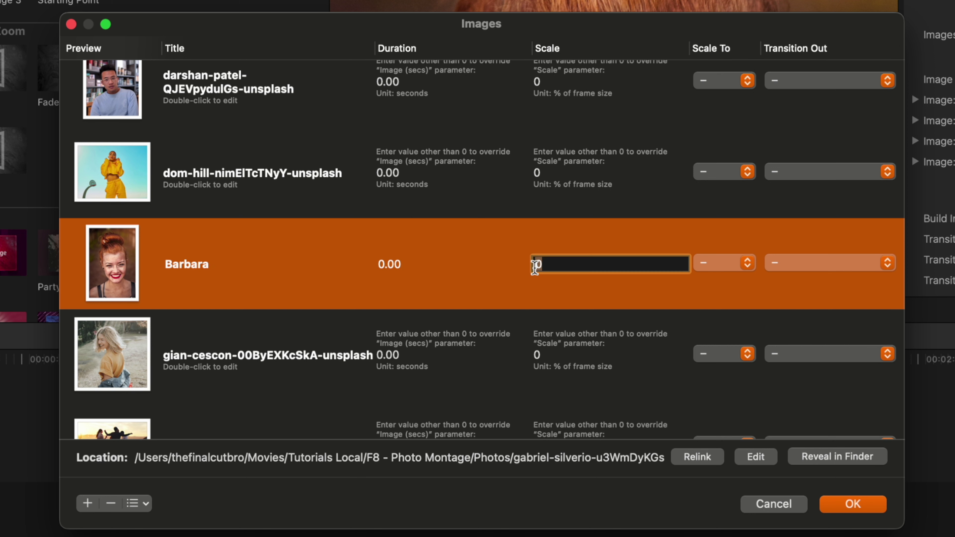
text(50)
key(Return)
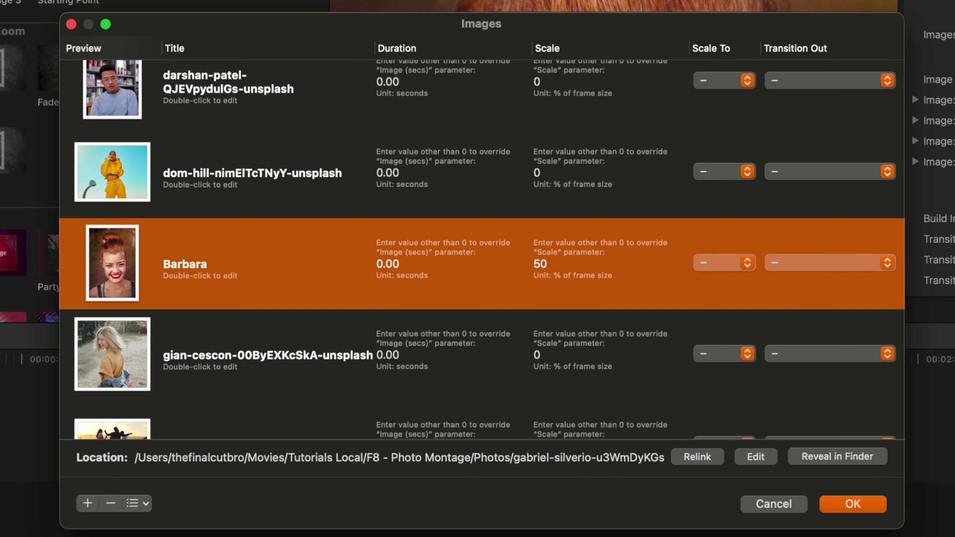
key(Return)
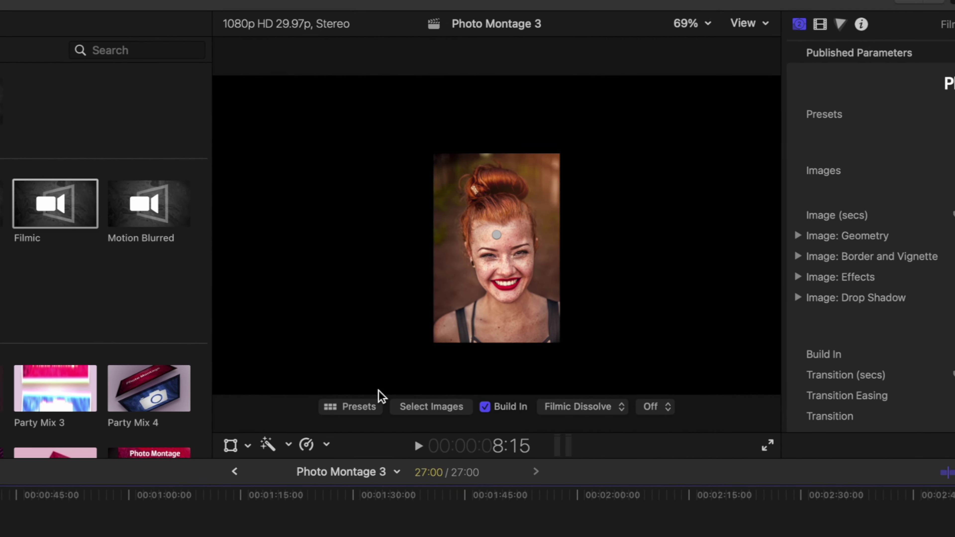
Change that photo's scale override from 50 to 90.
click(421, 408)
click(416, 329)
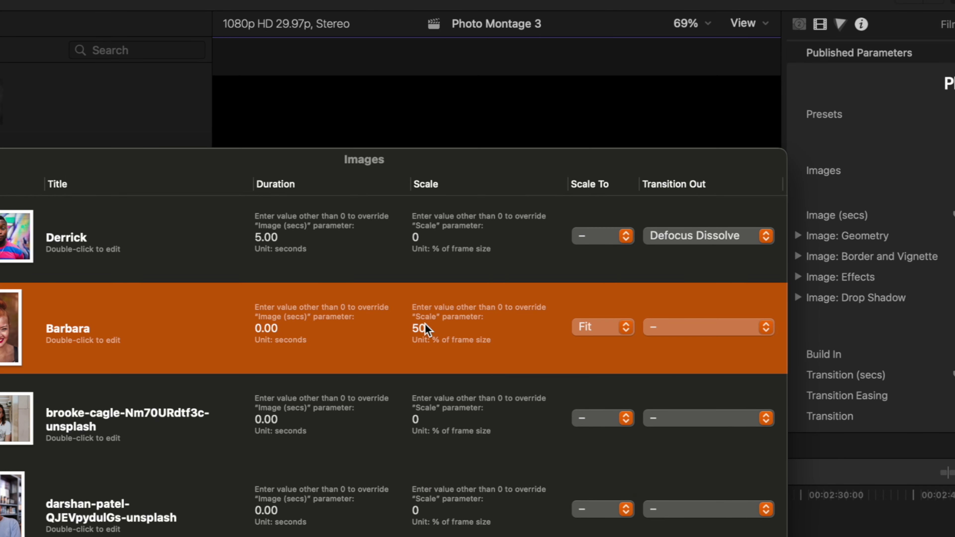
double_click(424, 328)
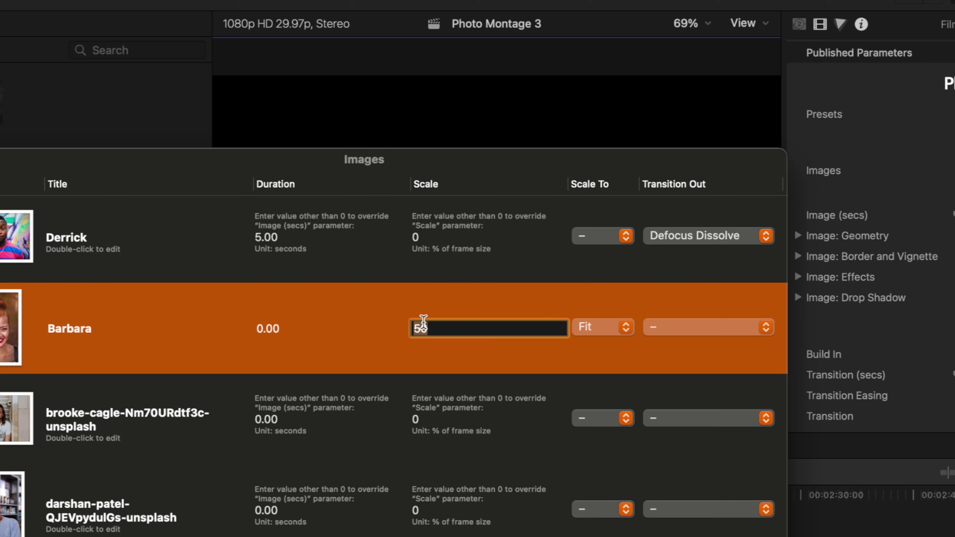
text(90)
key(Return)
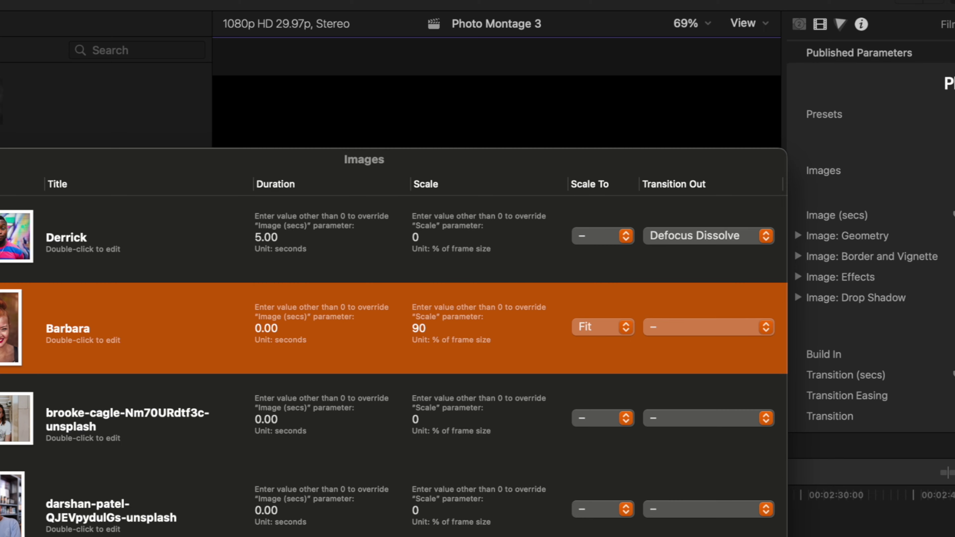
key(Escape)
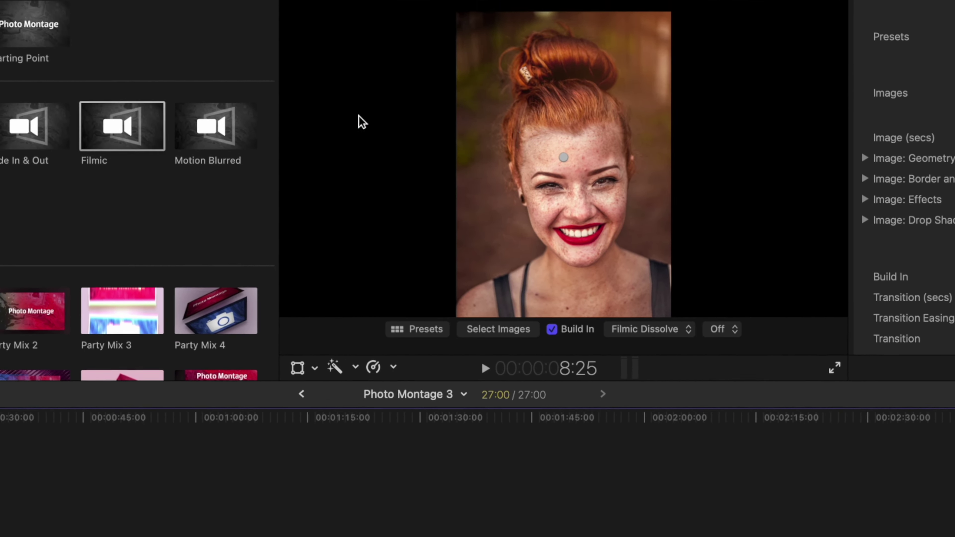
click(431, 406)
Set the first photo's Transition Out to Defocus Dissolve.
click(717, 237)
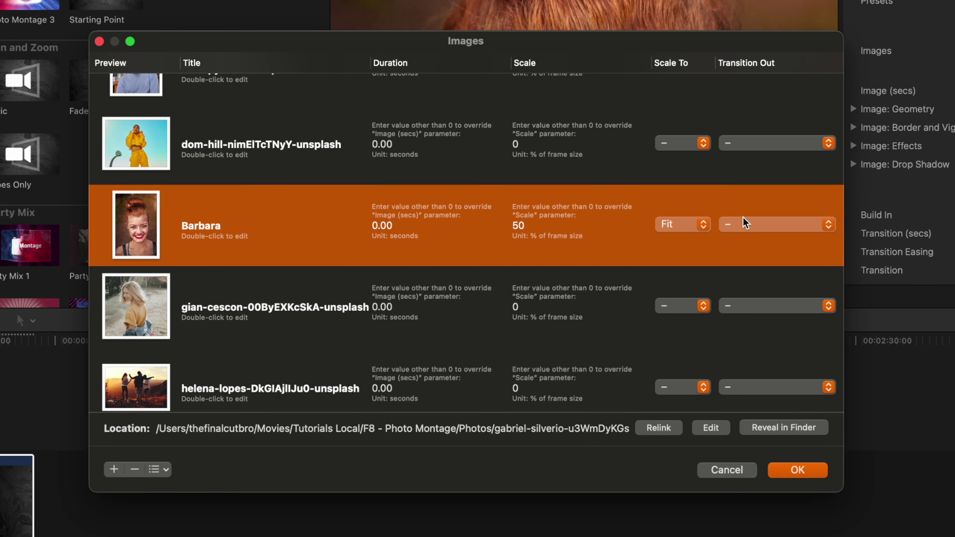
scroll(747, 228, up, 5)
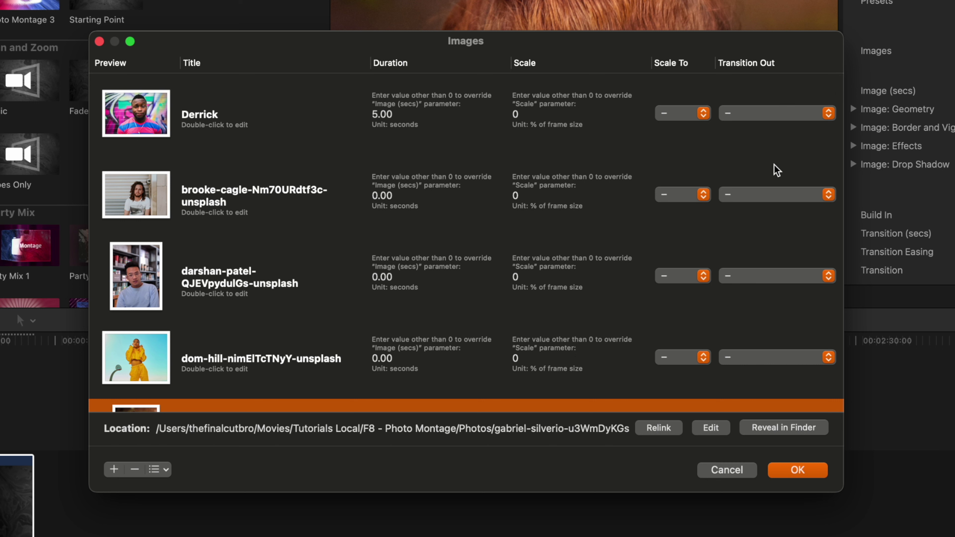
click(758, 114)
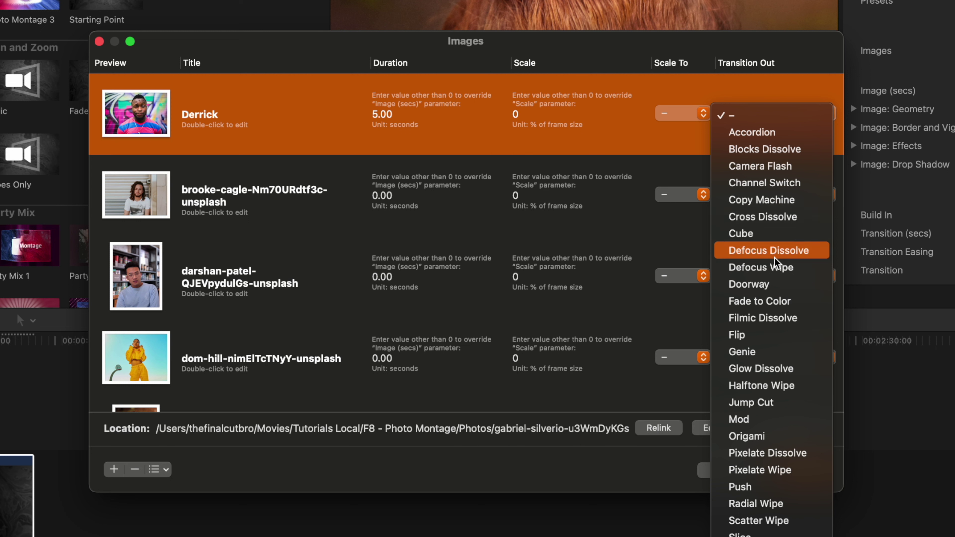
click(775, 258)
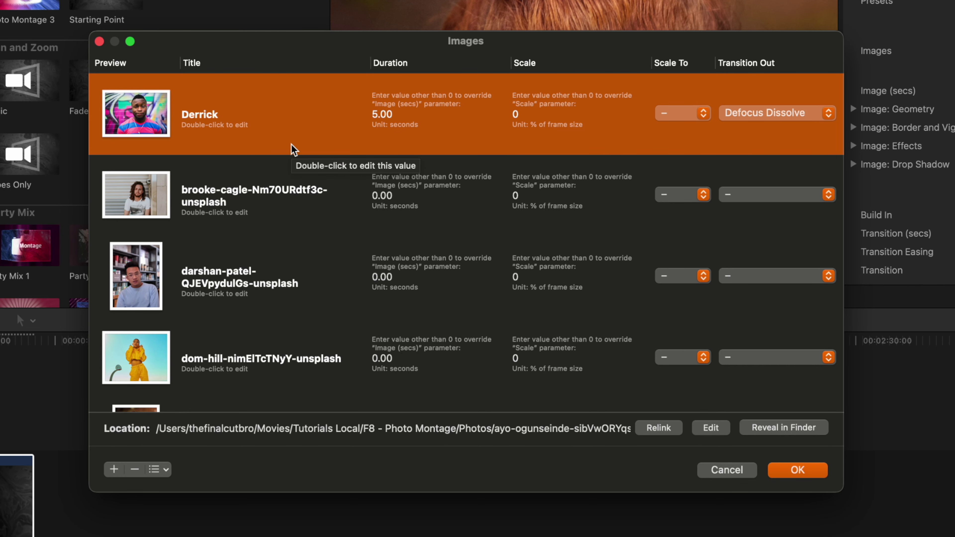
Move the red-haired woman's photo up to second place, directly below the first photo.
scroll(307, 184, down, 10)
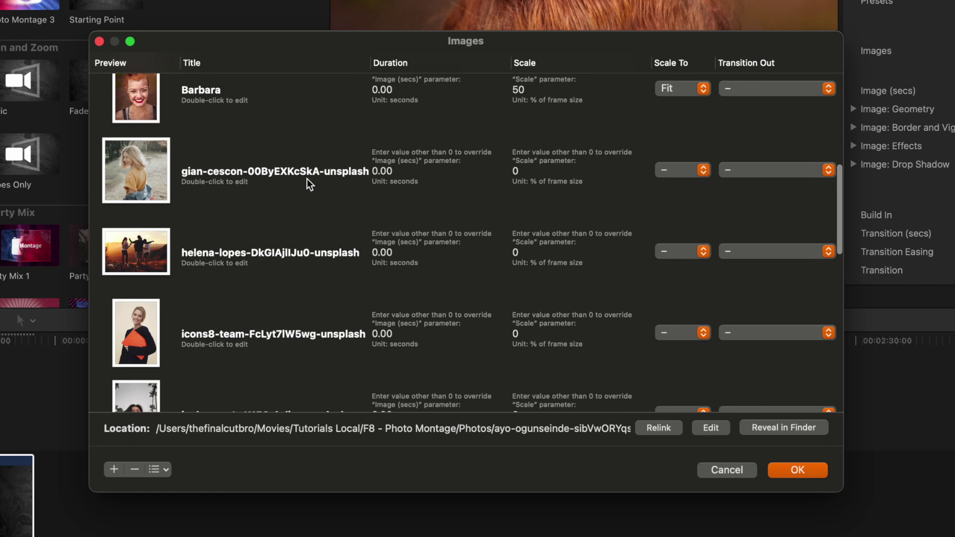
scroll(306, 203, down, 5)
scroll(301, 267, up, 10)
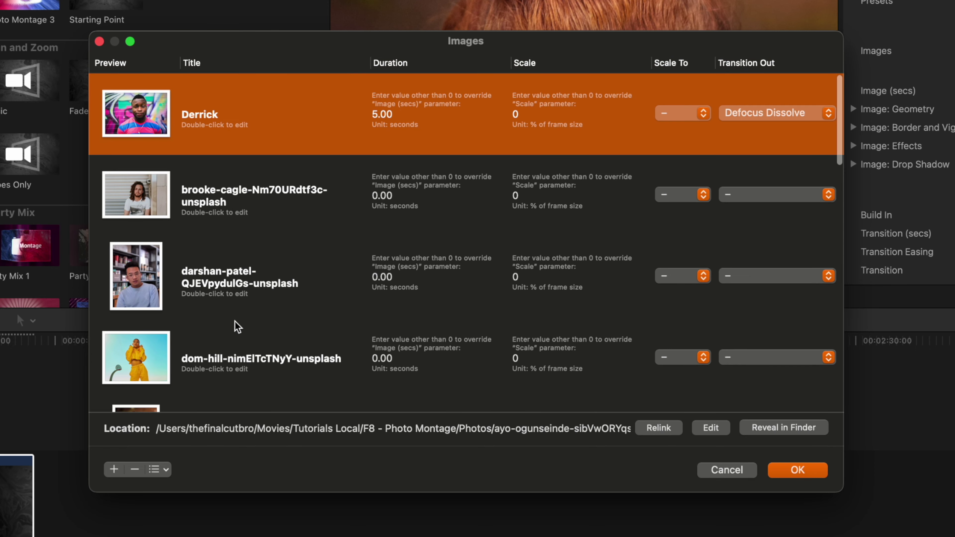
scroll(236, 327, down, 5)
drag(270, 199, 245, 170)
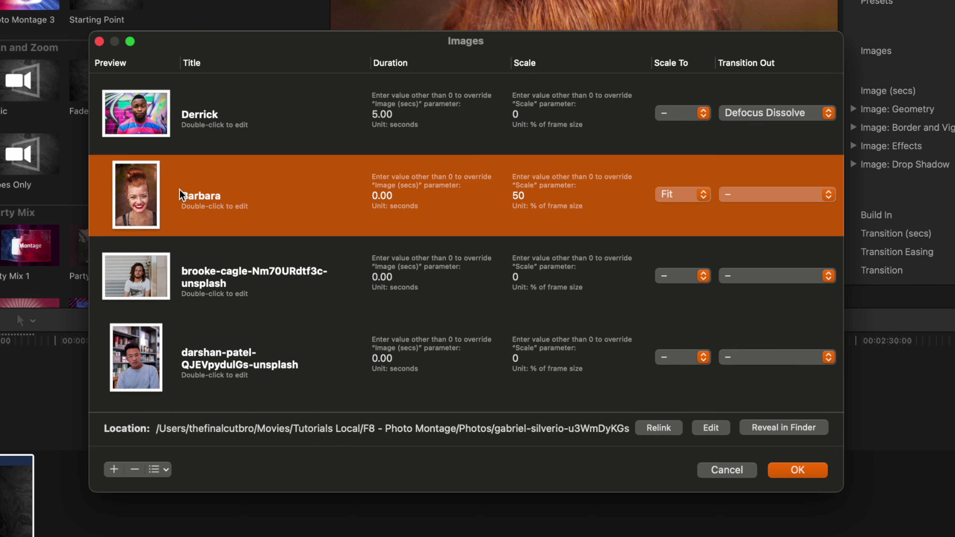
click(256, 121)
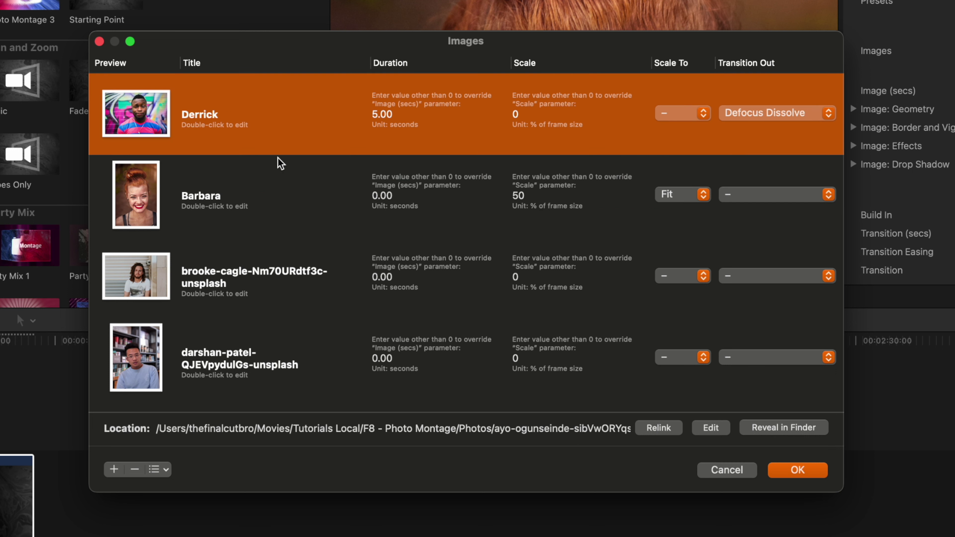
click(280, 166)
click(321, 144)
scroll(322, 181, down, 15)
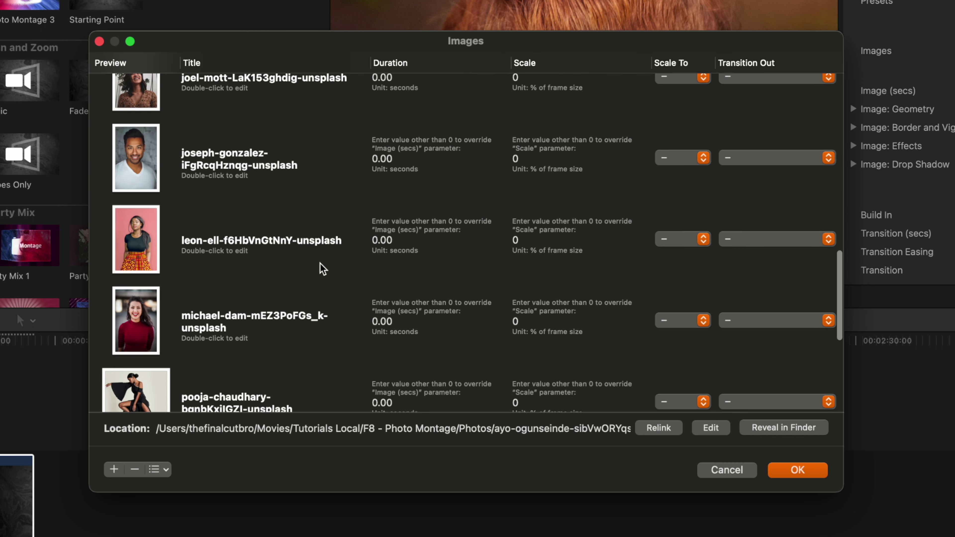
scroll(614, 225, up, 15)
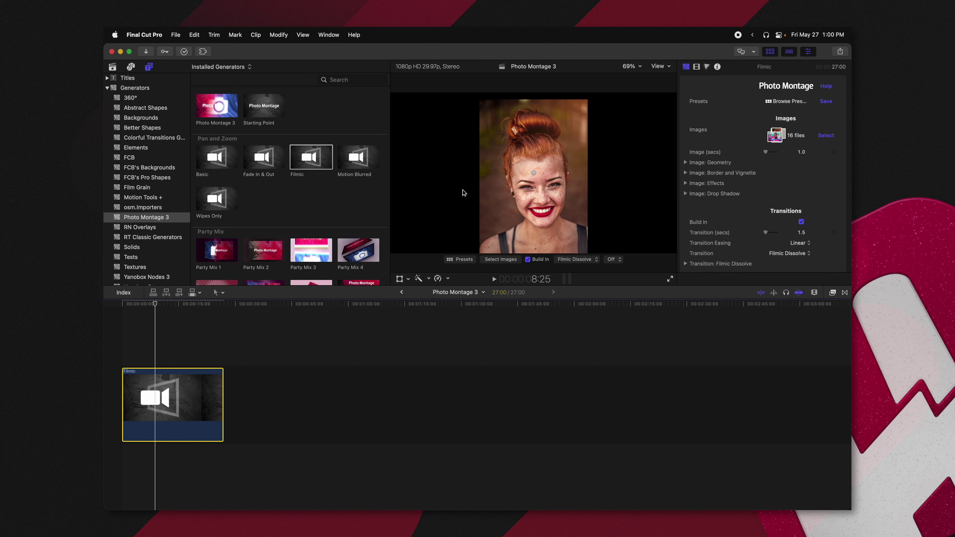
click(157, 312)
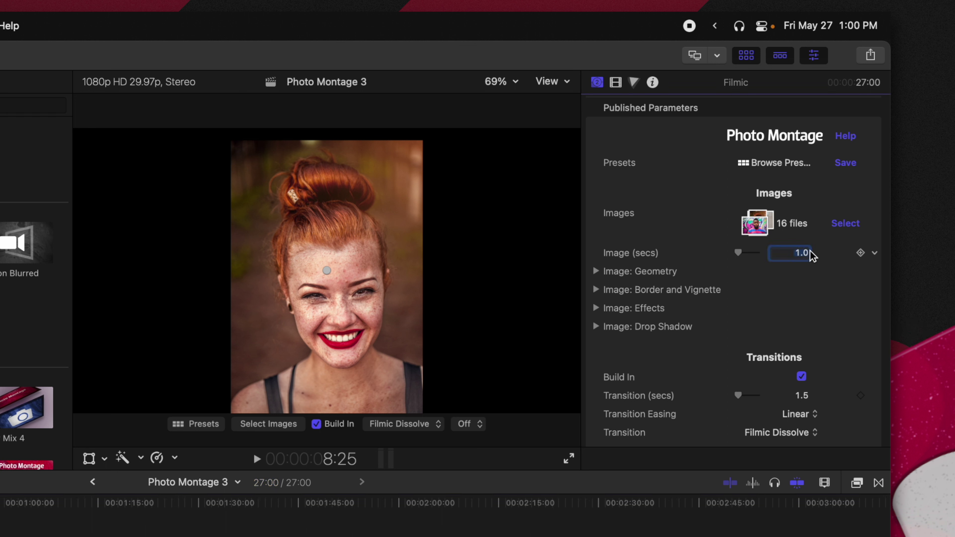
Change the per-image duration from 1.0 to 1.5 seconds.
key(BackSpace)
text(1.5)
key(Return)
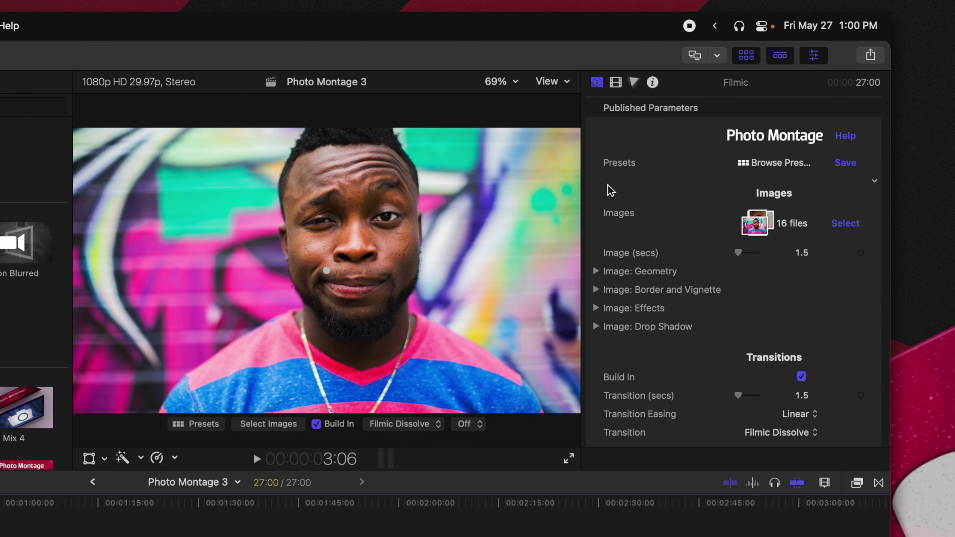
scroll(684, 235, down, 3)
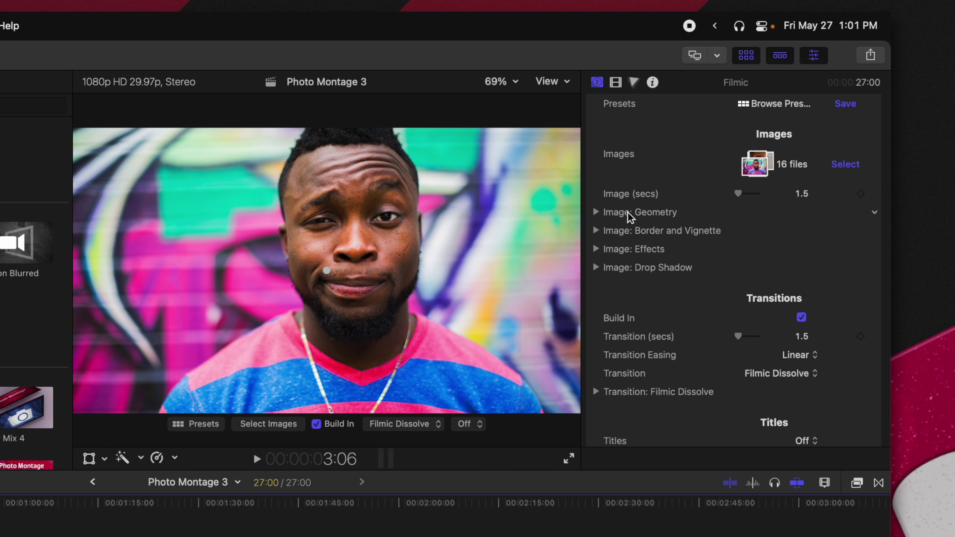
Shrink the photos to 0.89 scale in Image: Geometry and reset their position offset to 0, 0.
click(597, 213)
scroll(632, 270, down, 4)
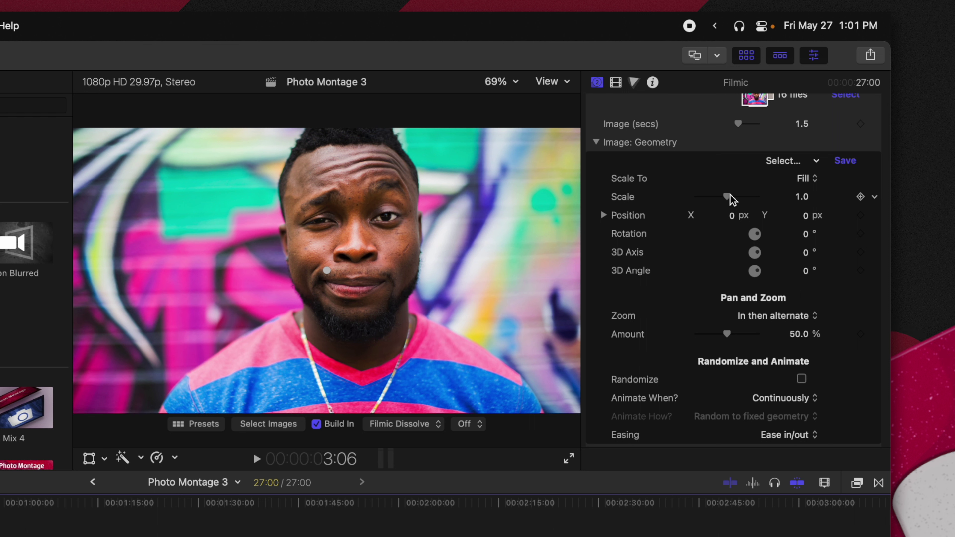
drag(730, 195, 720, 207)
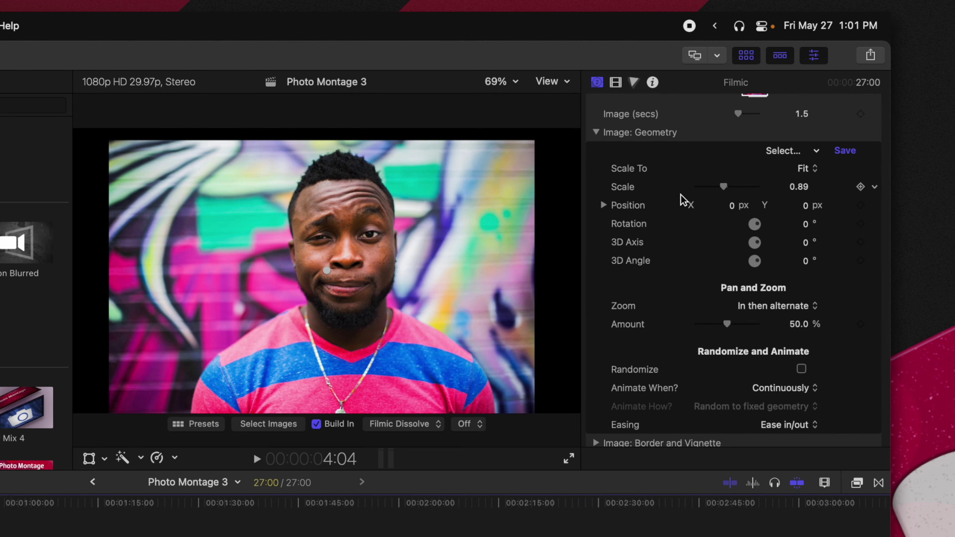
scroll(714, 245, down, 2)
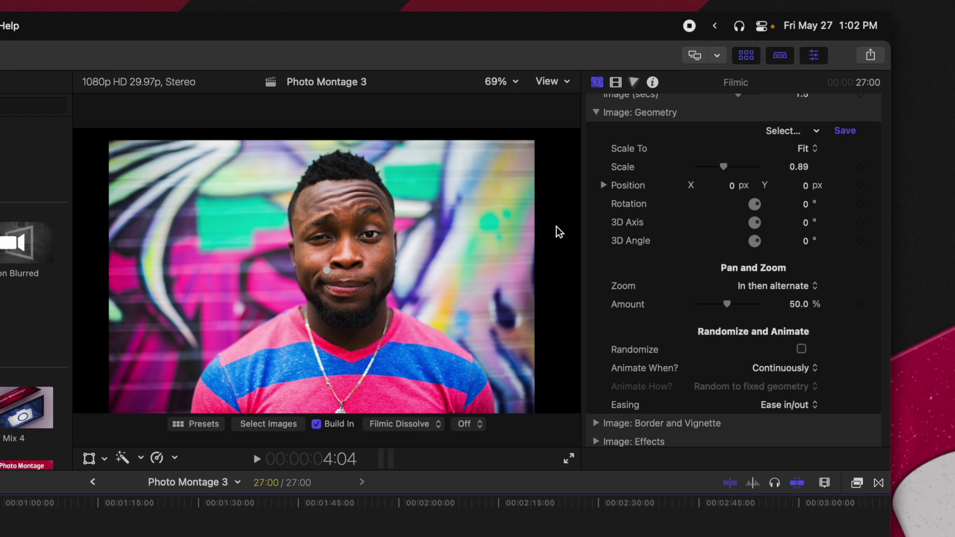
mouse_move(723, 193)
mouse_down()
mouse_move(731, 186)
mouse_move(711, 185)
mouse_move(729, 186)
mouse_up()
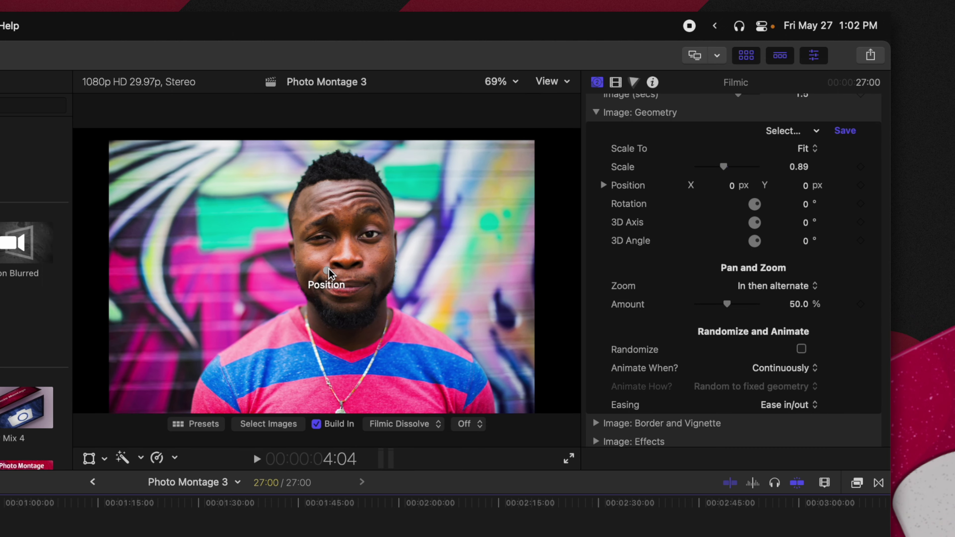
drag(329, 274, 230, 262)
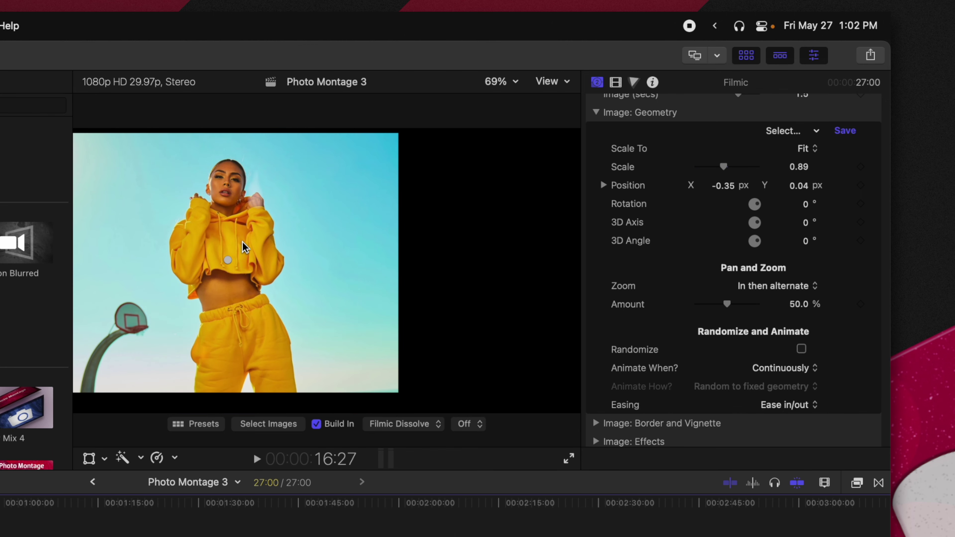
key(super+z)
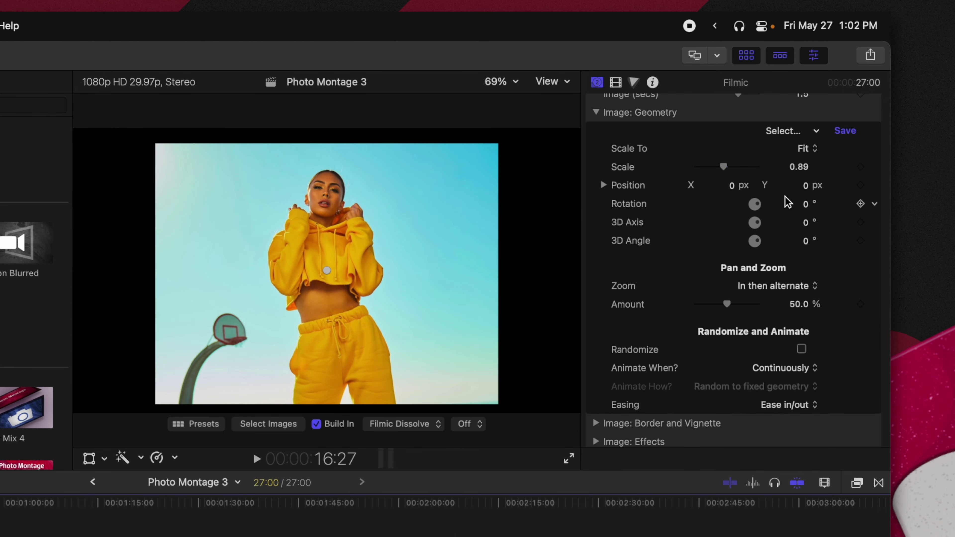
Try tilting the photo with Rotation, then undo it back to 0°.
drag(806, 205, 809, 203)
key(super+z)
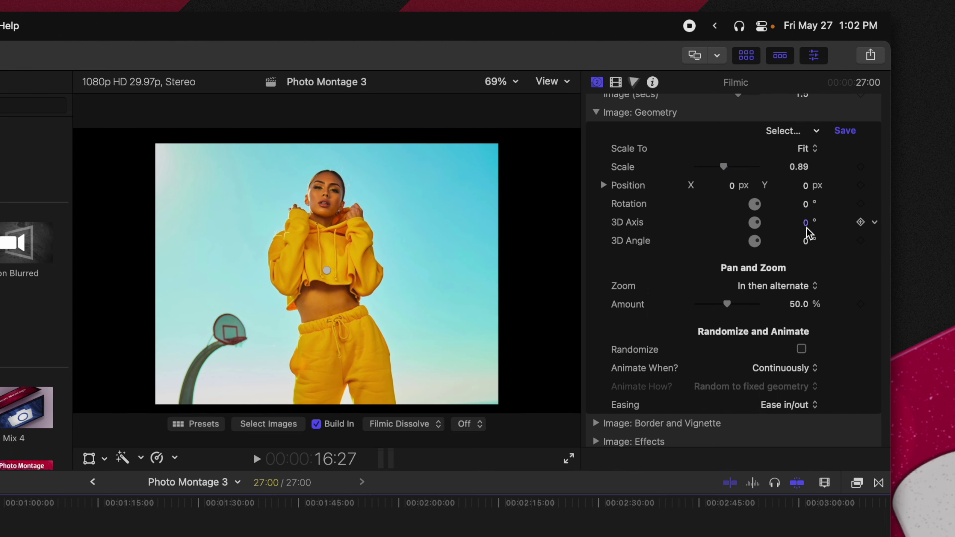
scroll(807, 233, down, 1)
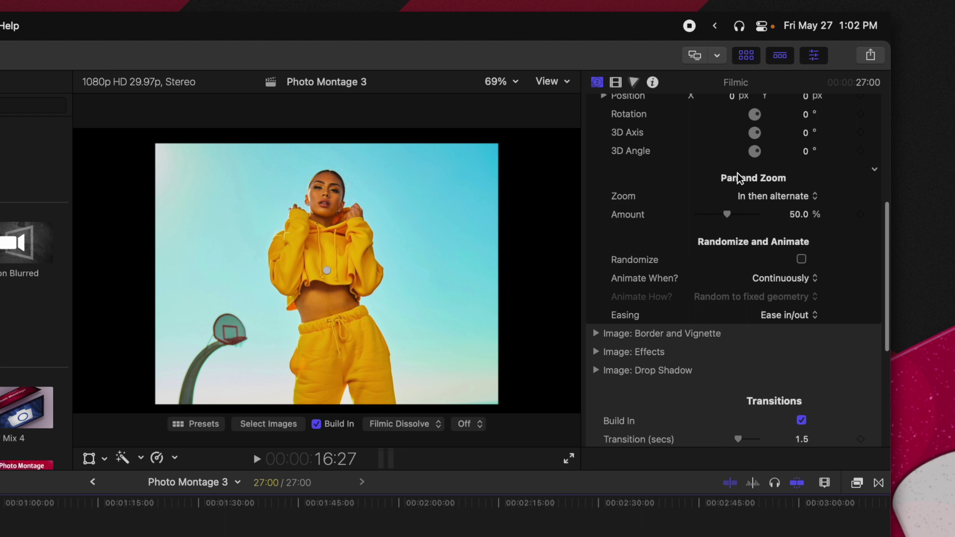
click(770, 199)
Set the photo pan-and-zoom style to Randomize with the zoom amount at 39.71%.
click(771, 200)
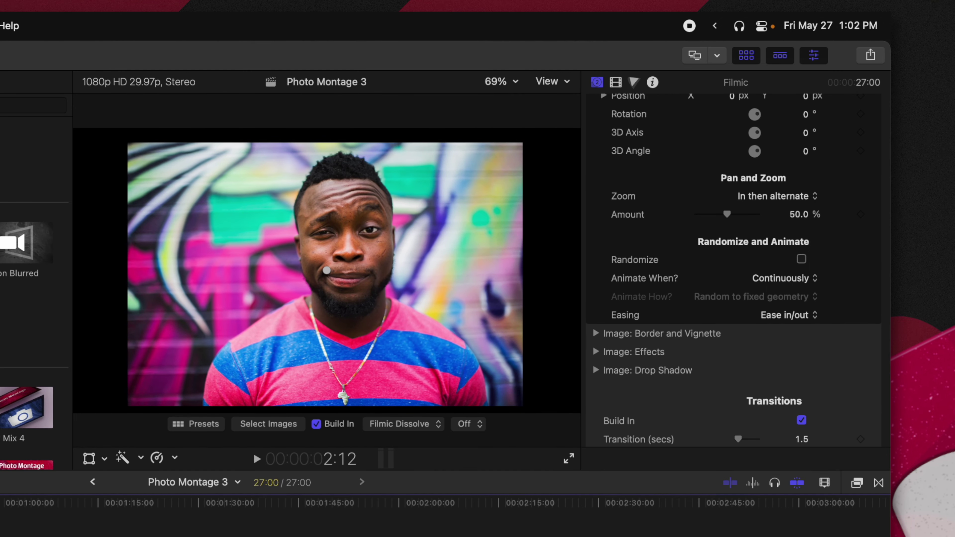
click(773, 196)
click(775, 211)
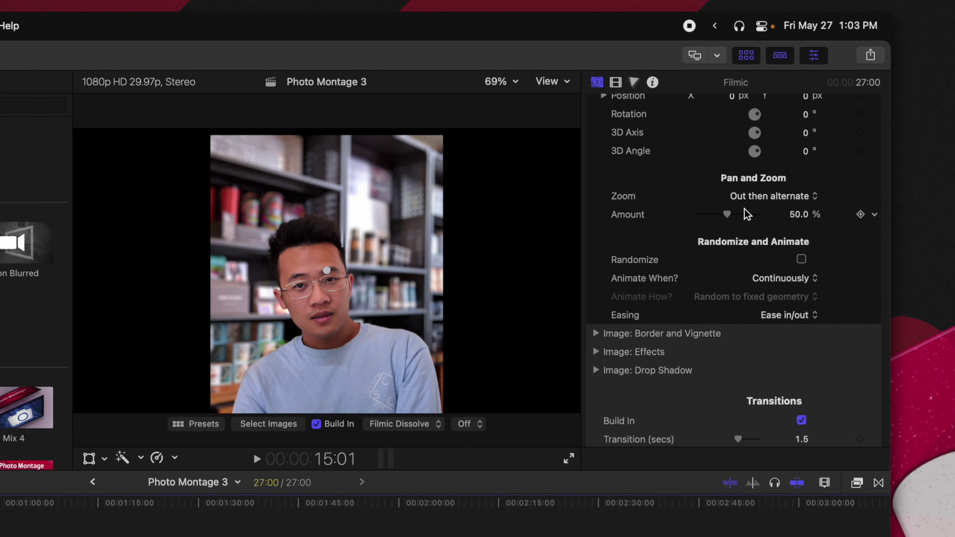
drag(728, 215, 721, 215)
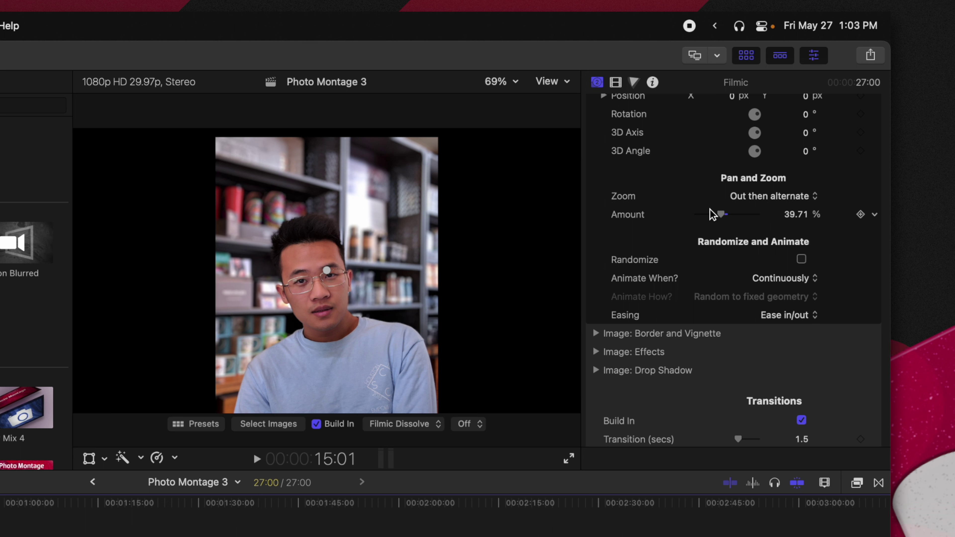
click(757, 197)
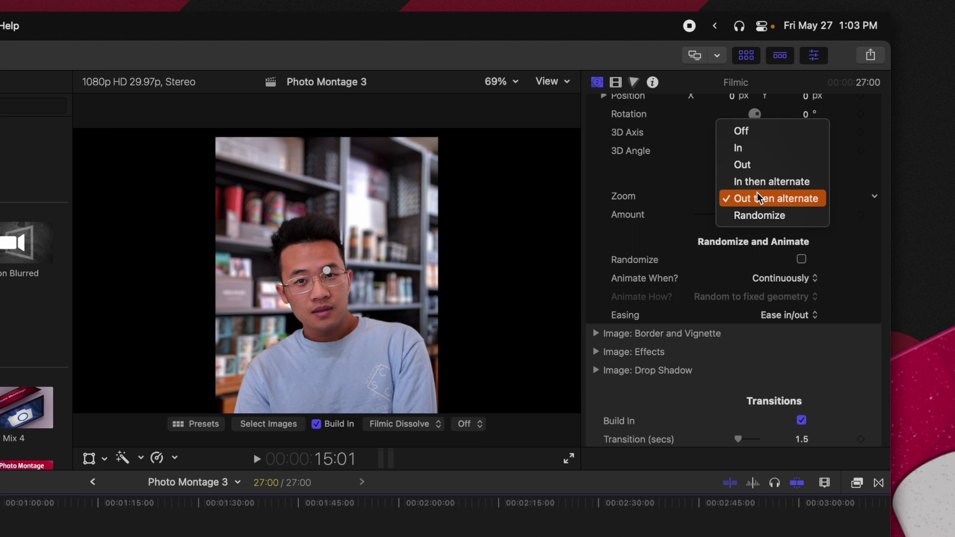
click(755, 215)
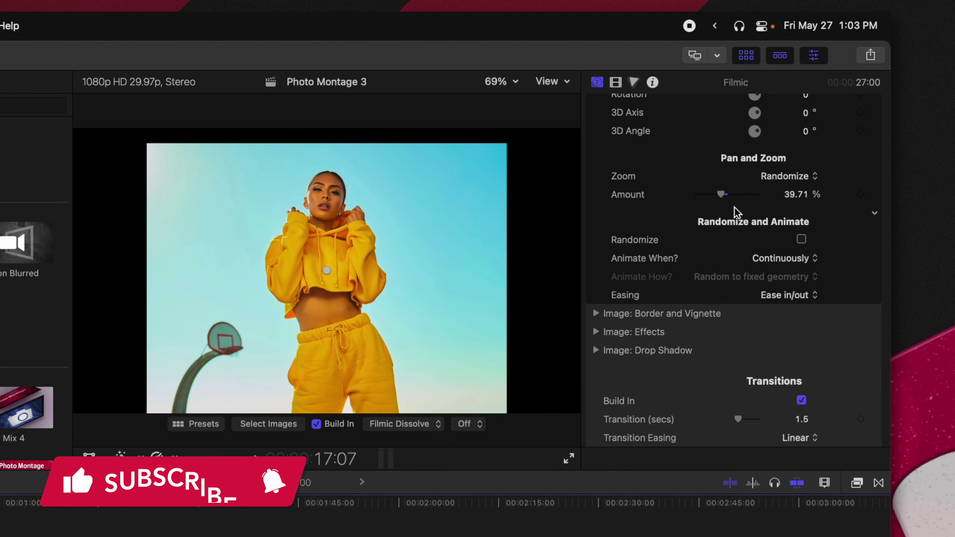
scroll(691, 245, down, 1)
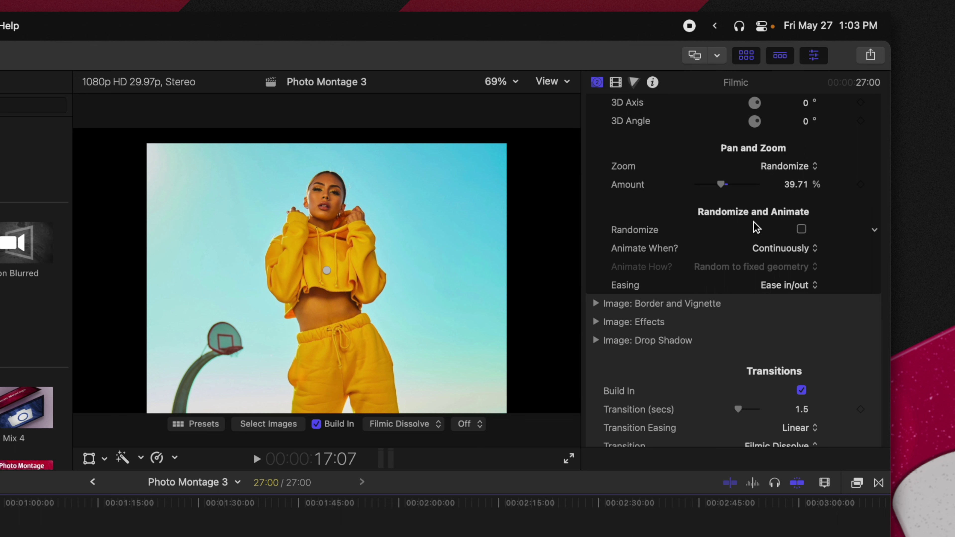
Enable randomized photo geometry, trying then undoing Min Scale and Min Y Change edits.
scroll(754, 221, down, 1)
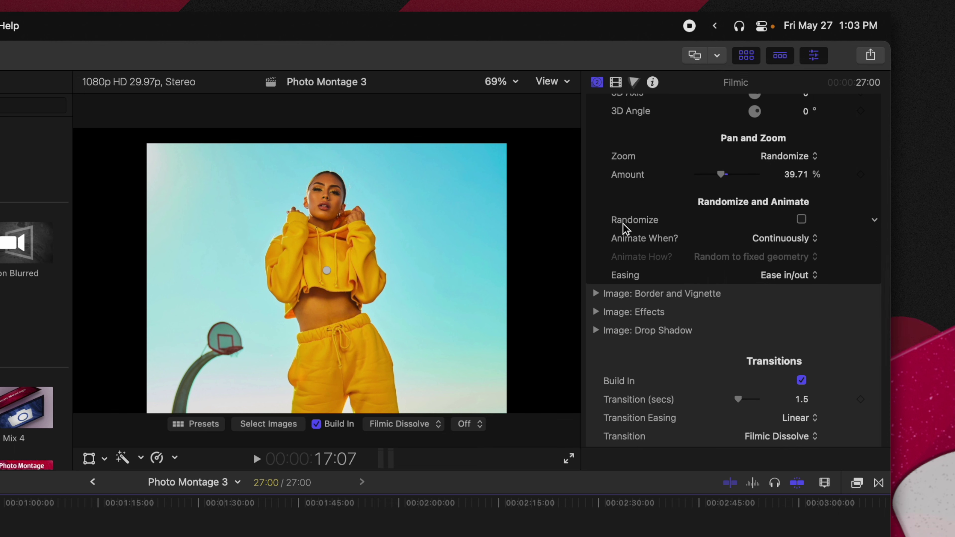
click(802, 219)
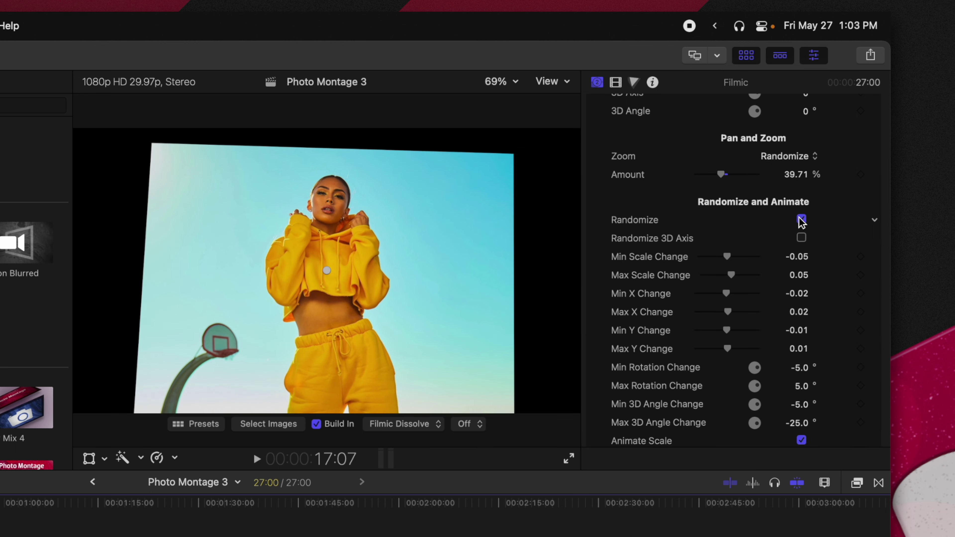
scroll(796, 224, down, 5)
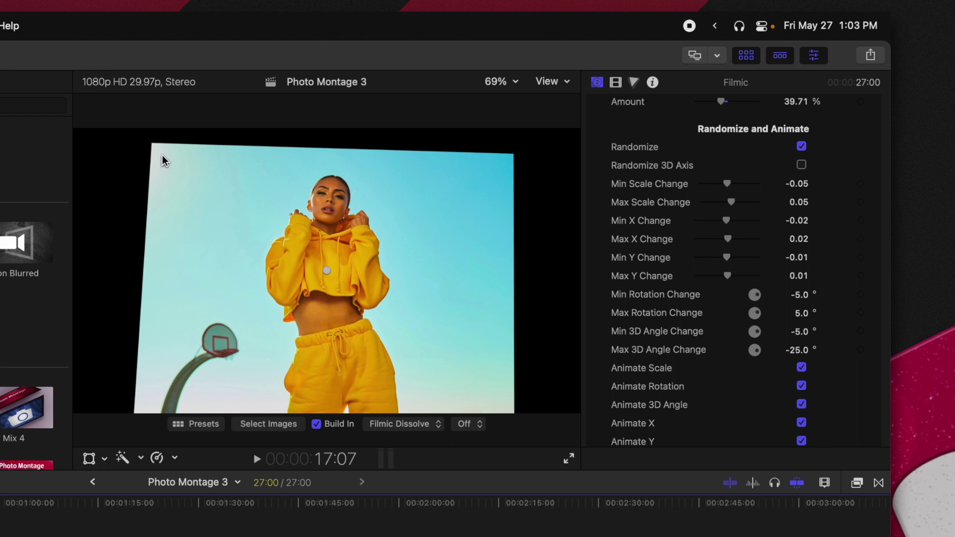
double_click(803, 147)
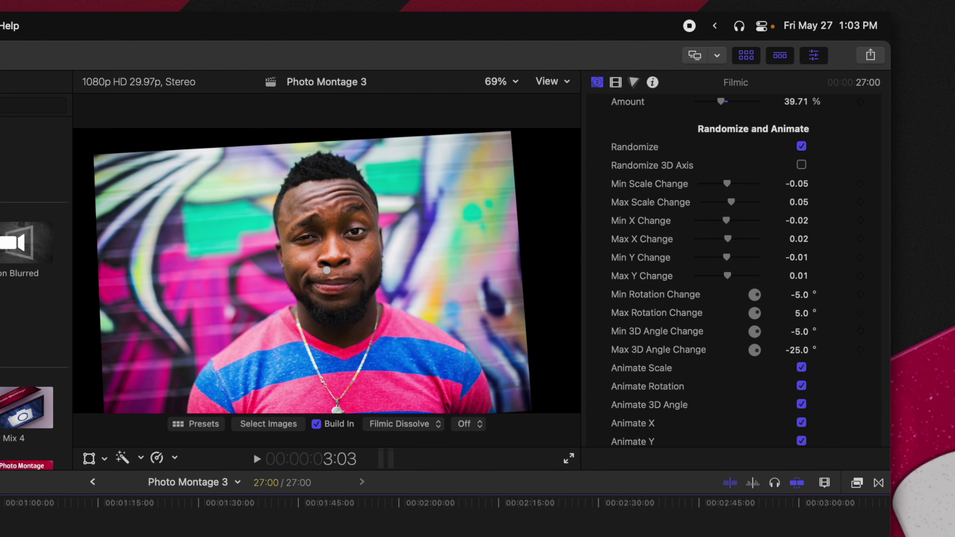
mouse_move(727, 184)
mouse_down()
mouse_move(739, 188)
mouse_move(721, 186)
mouse_up()
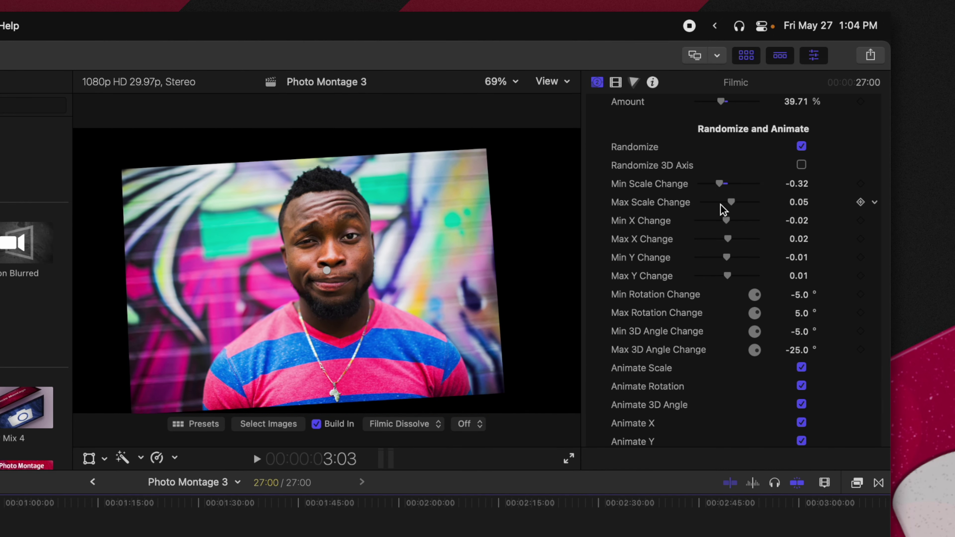
key(super+z)
drag(727, 258, 741, 257)
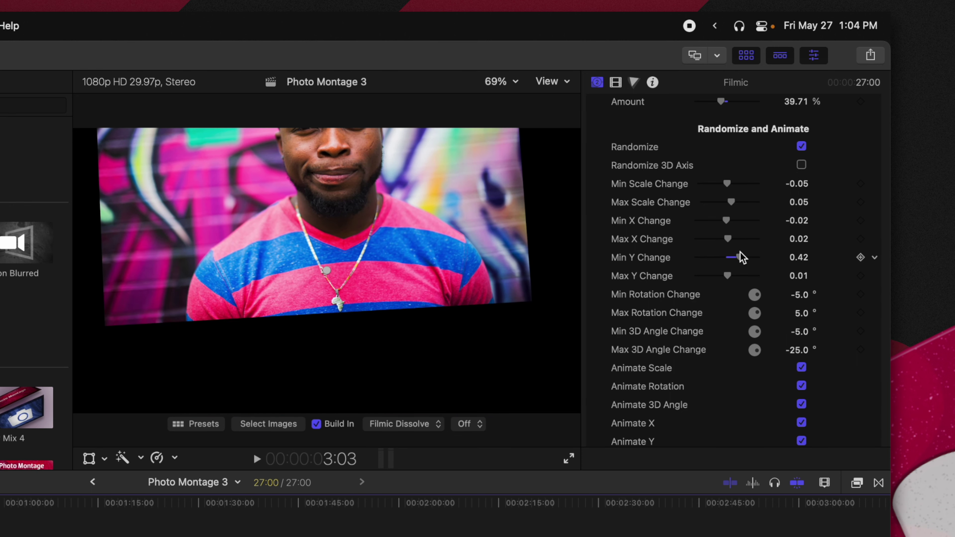
key(super+z)
Reveal the Image: Border and Vignette settings.
scroll(741, 257, down, 3)
scroll(714, 398, down, 2)
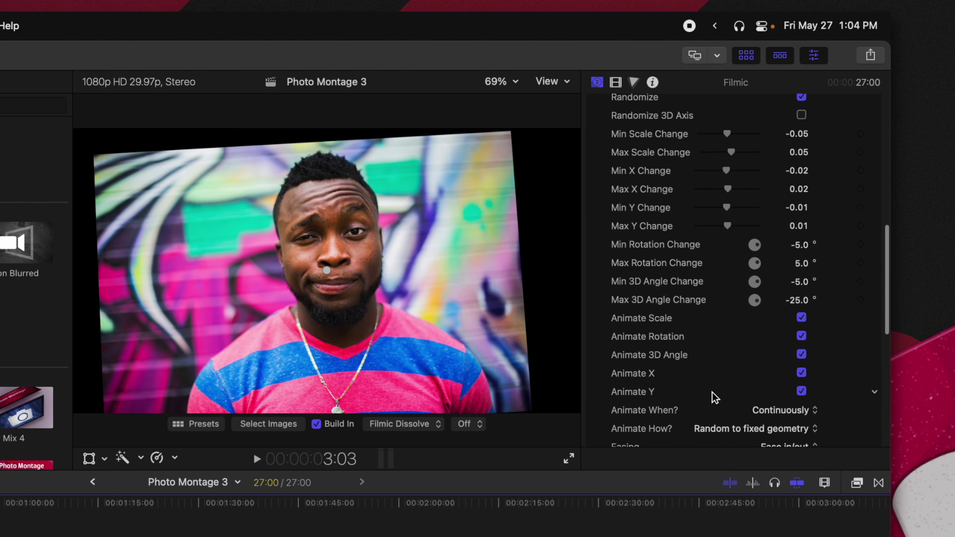
scroll(715, 389, down, 1)
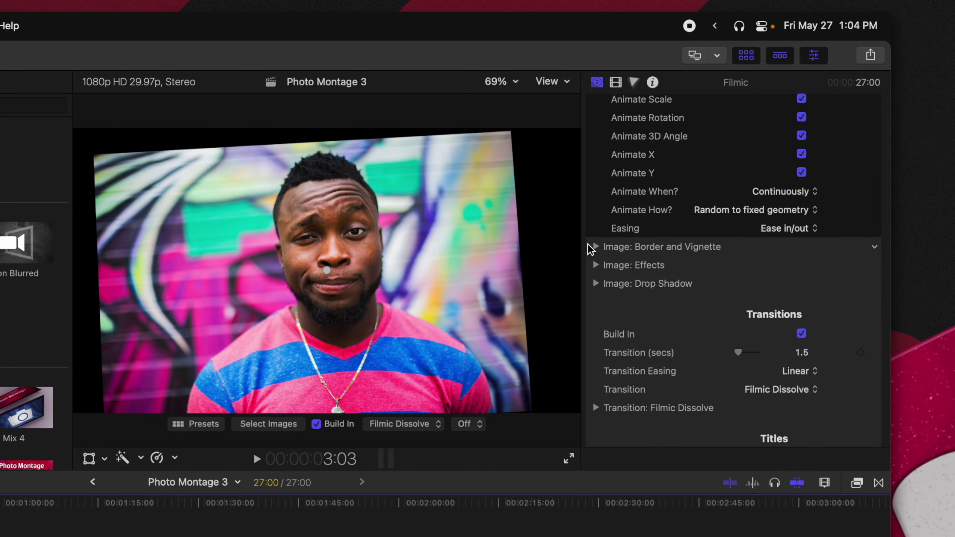
click(595, 247)
Give photos a 2.14% border with 10.42% rounded corners and 6.16% coarse border aging.
scroll(639, 284, down, 1)
scroll(655, 281, down, 1)
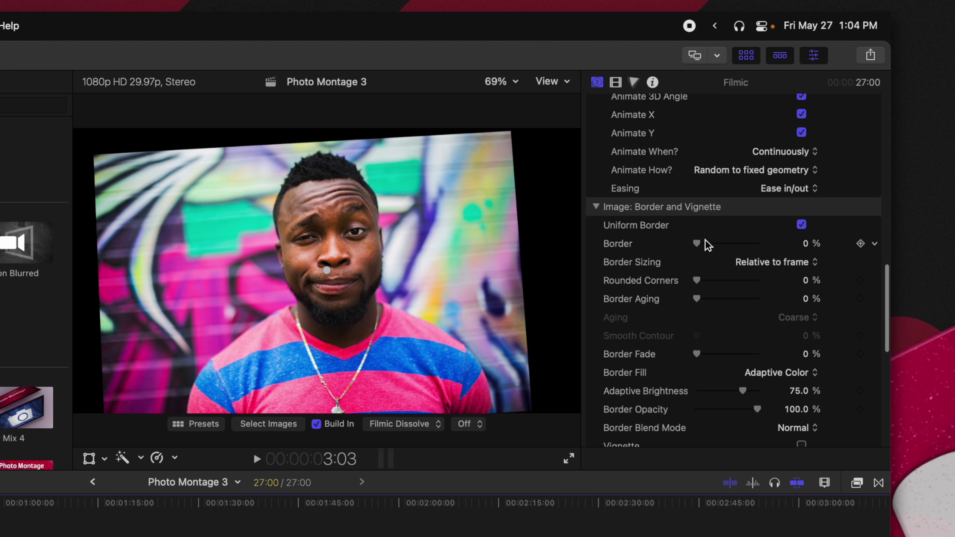
drag(698, 242, 699, 243)
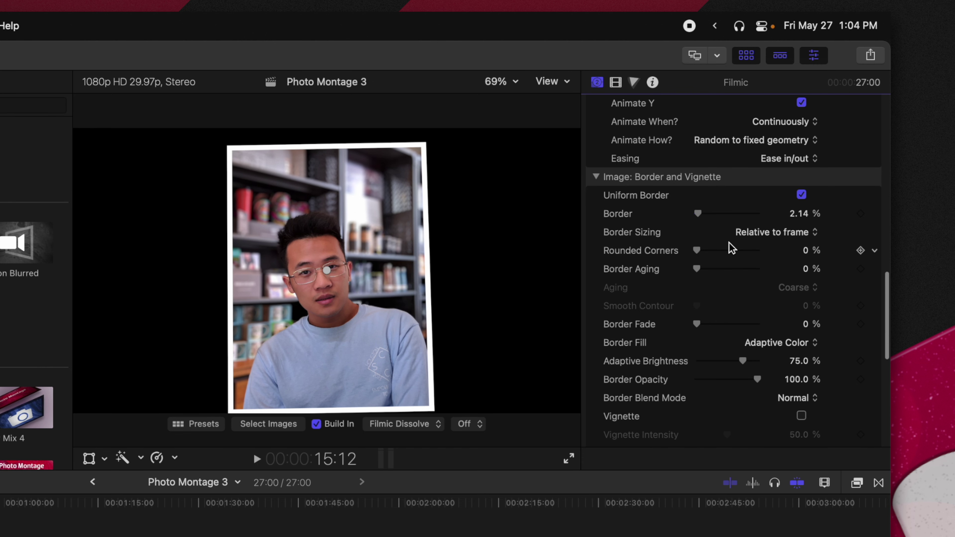
drag(699, 251, 703, 251)
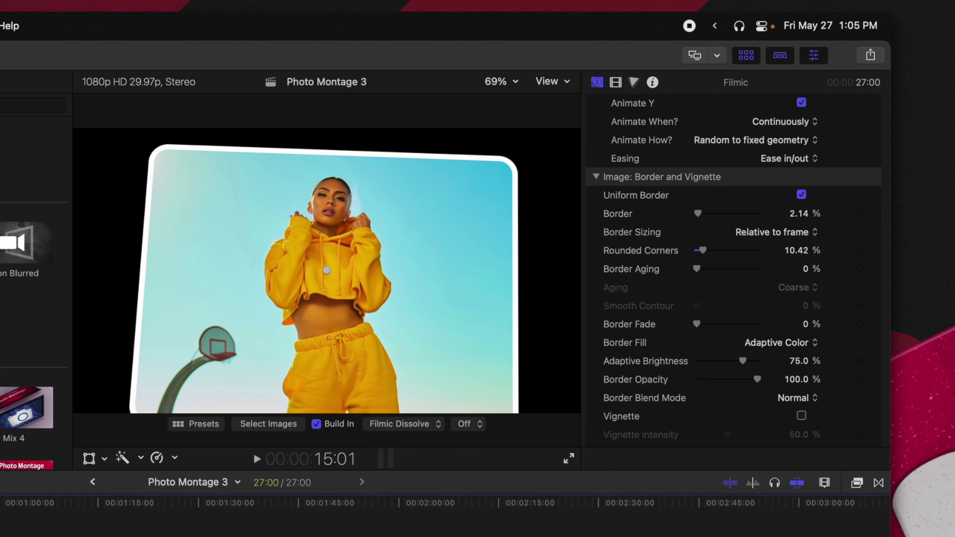
scroll(756, 367, down, 1)
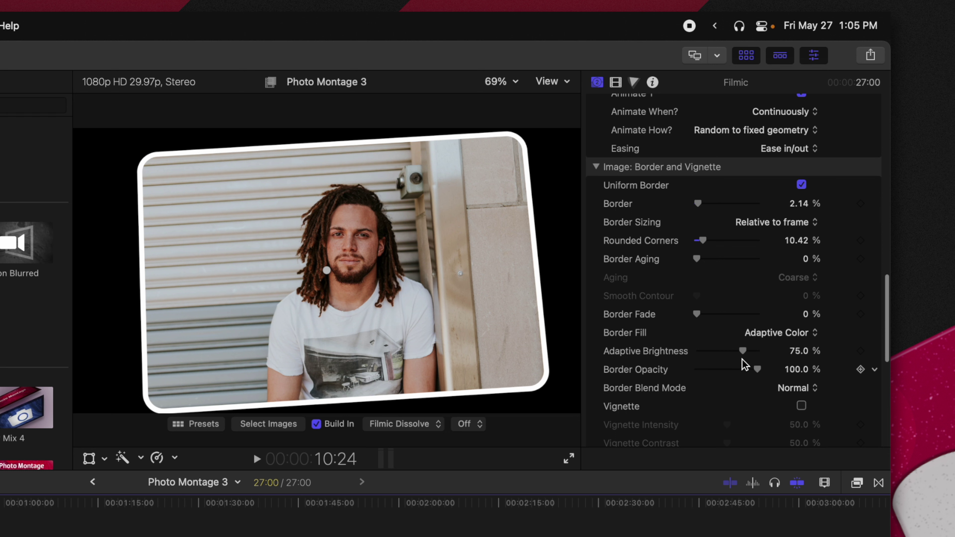
scroll(739, 312, down, 3)
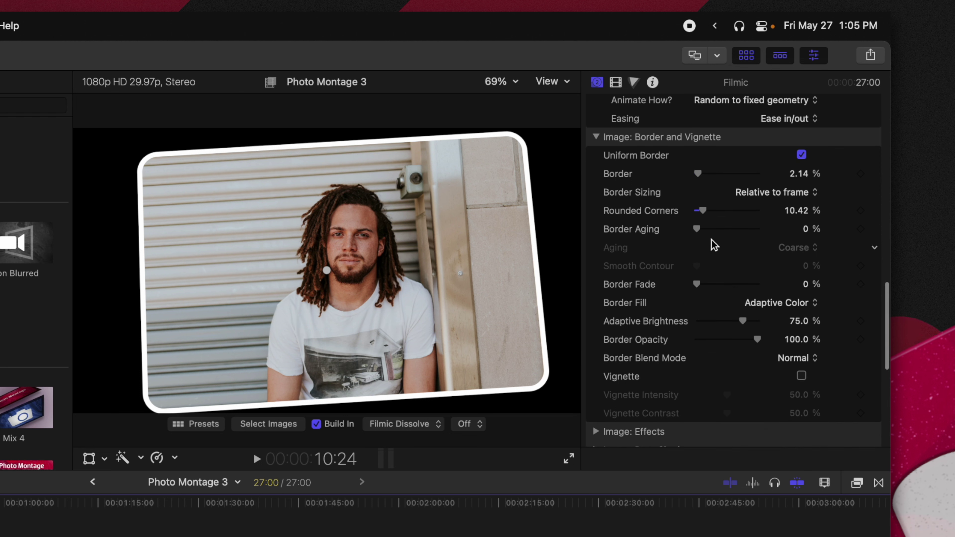
drag(700, 230, 703, 227)
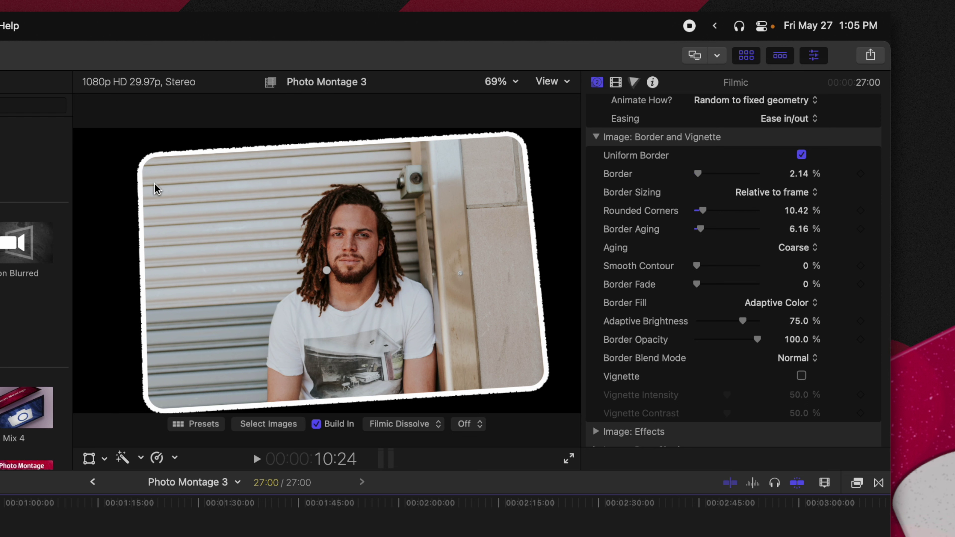
Raise border aging to 45.38% and set the aging style to Round.
drag(708, 227, 723, 226)
scroll(714, 243, down, 3)
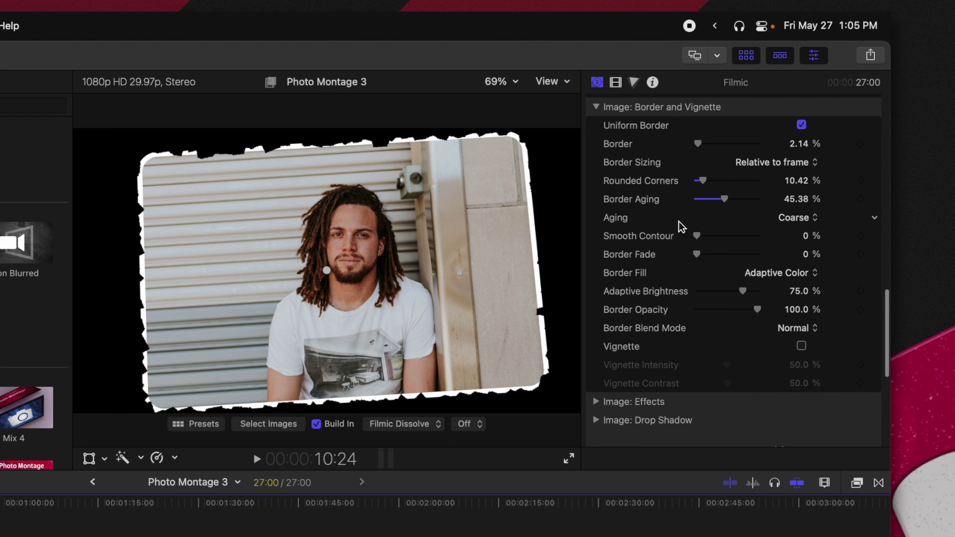
click(794, 218)
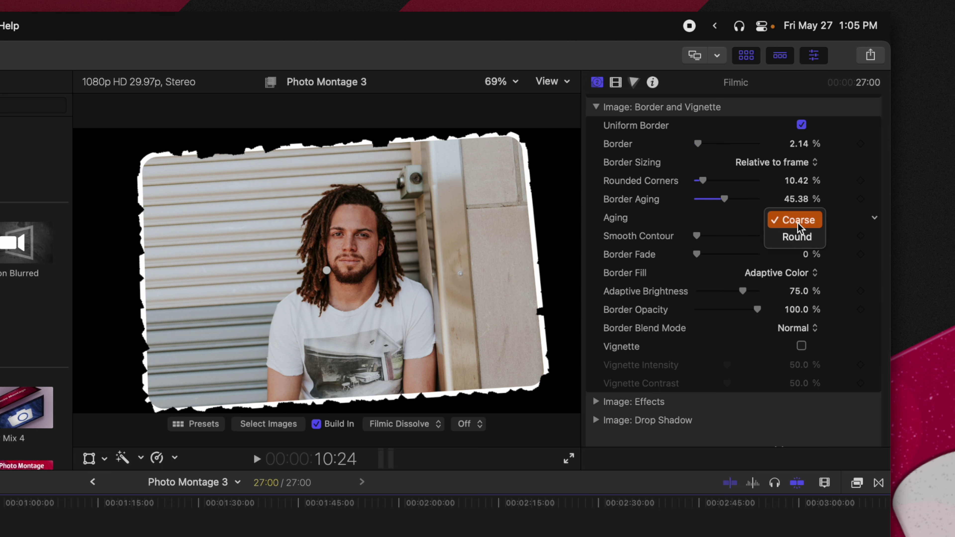
click(794, 235)
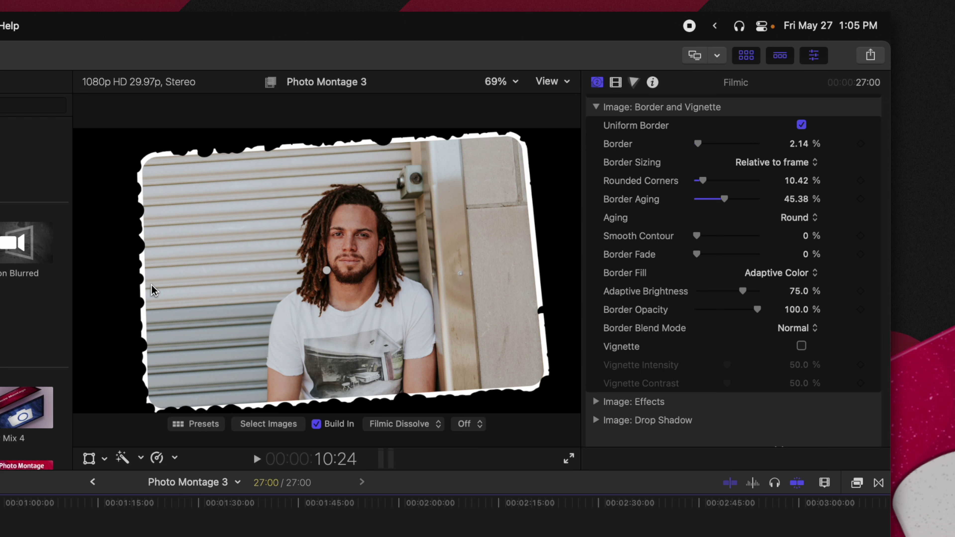
click(777, 209)
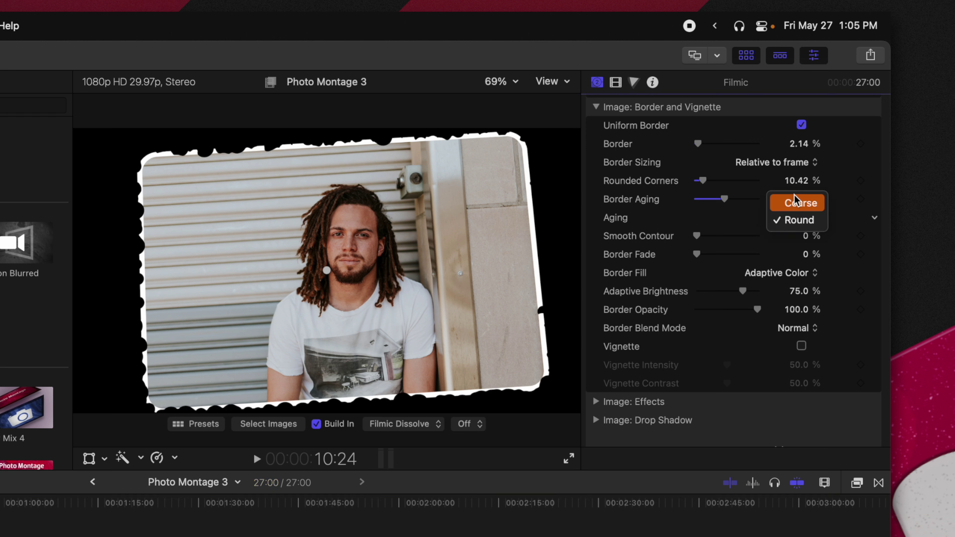
click(794, 196)
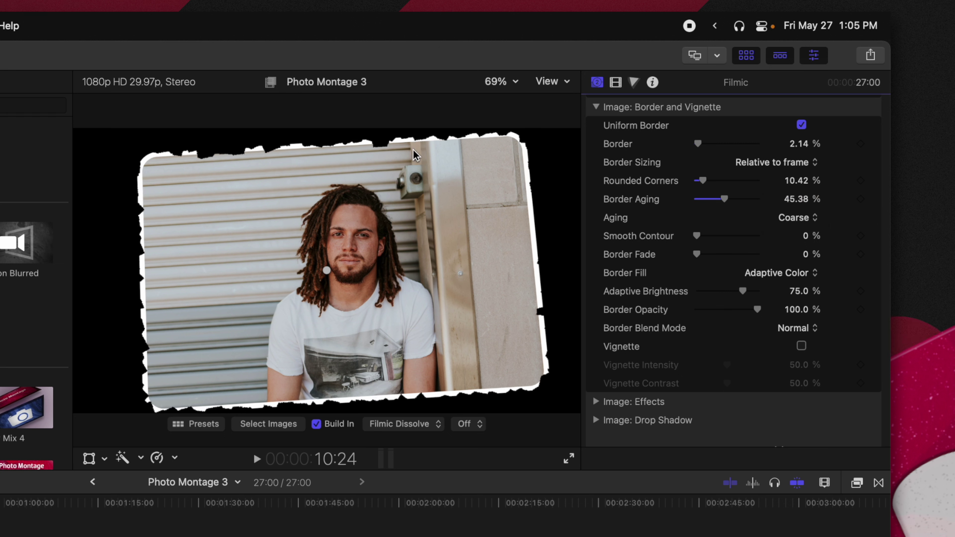
click(797, 218)
click(797, 230)
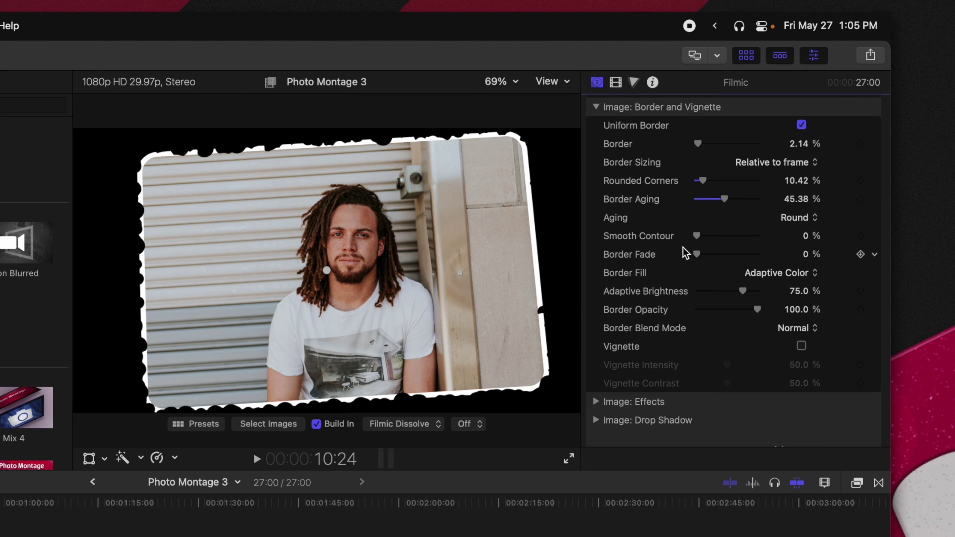
Smooth the border contour to about 12.25% and turn on the vignette (16.14% intensity, 72.4% contrast).
drag(701, 236, 720, 240)
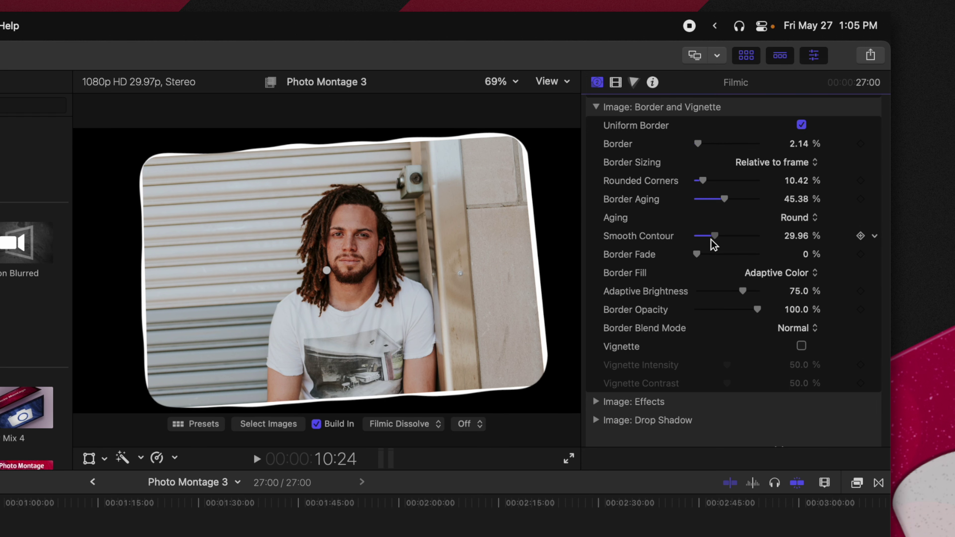
drag(714, 245, 711, 240)
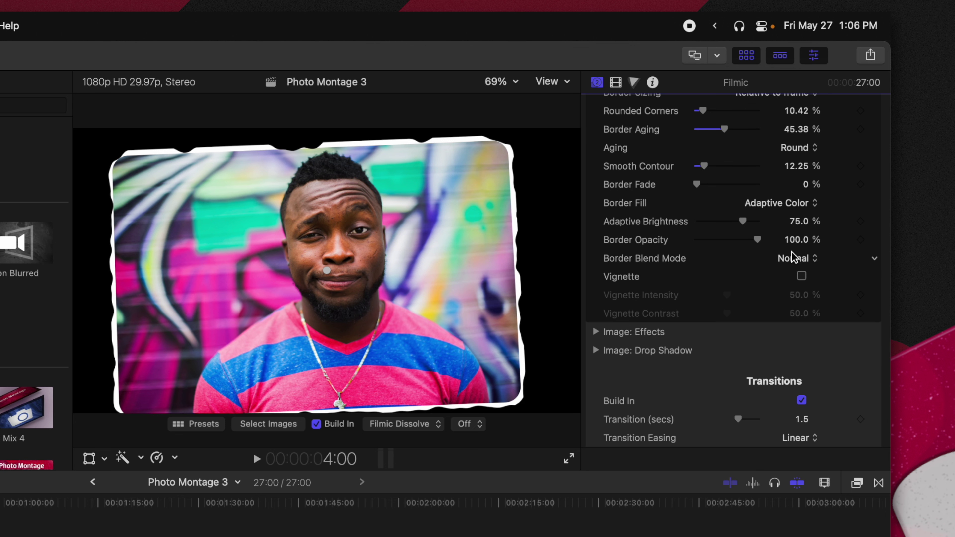
click(801, 276)
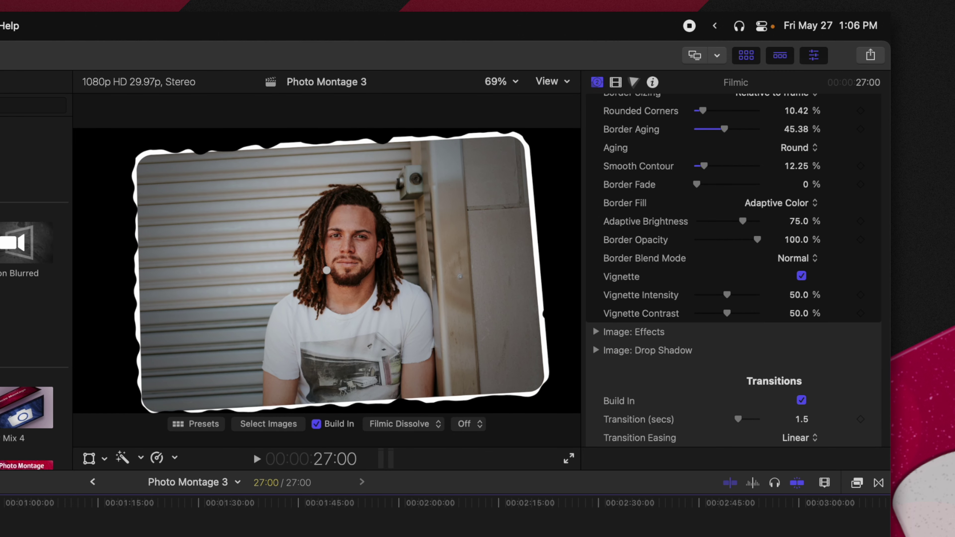
scroll(795, 287, down, 1)
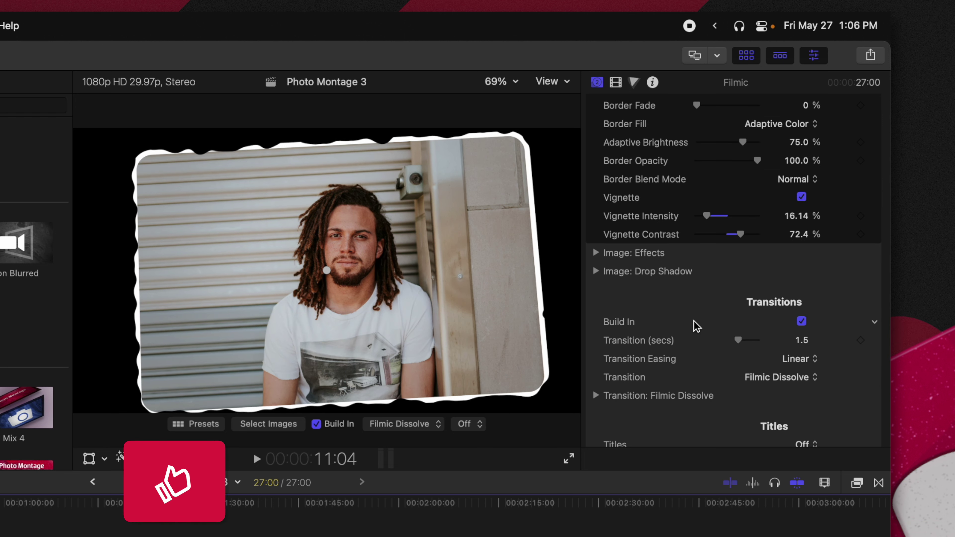
click(596, 252)
Try Boost warm colors and Vibrant color photo effects, then settle on Desaturate.
click(794, 256)
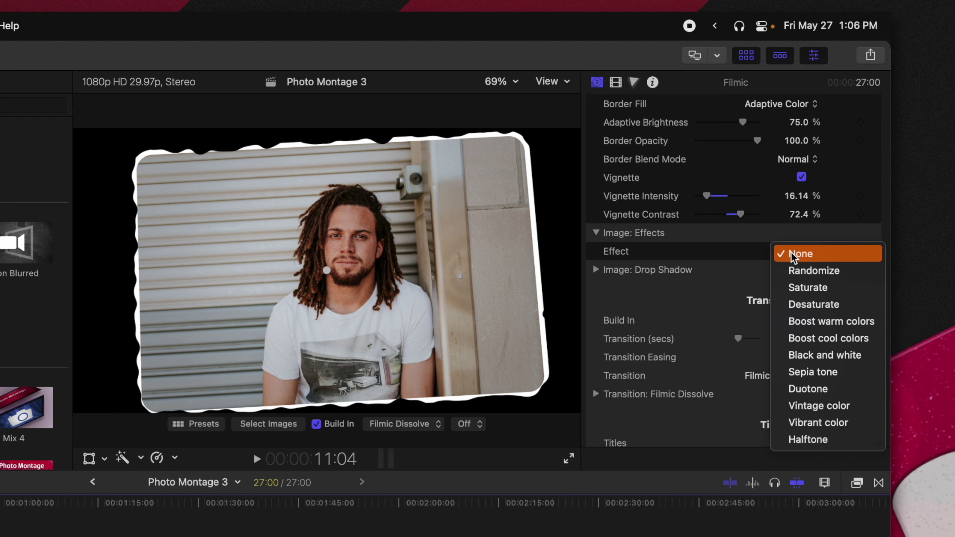
click(833, 322)
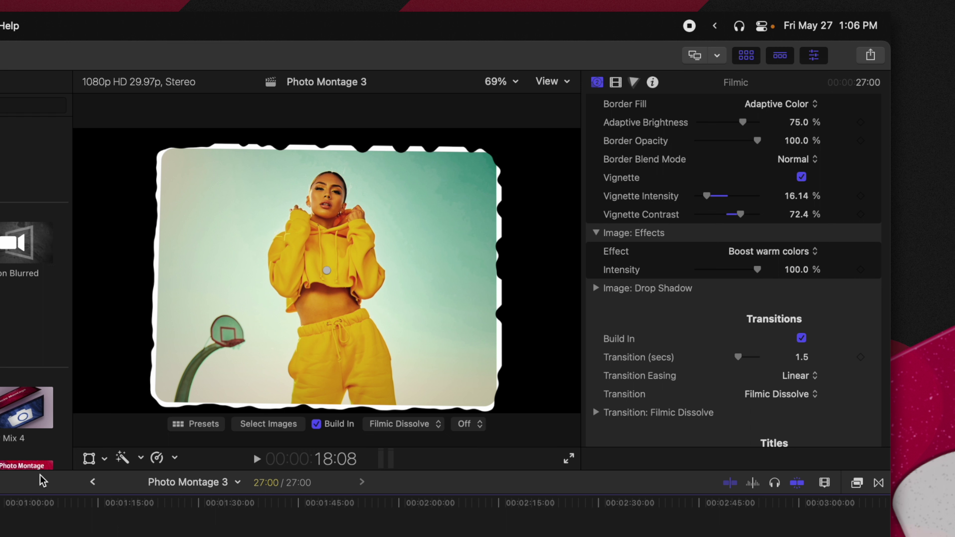
click(772, 249)
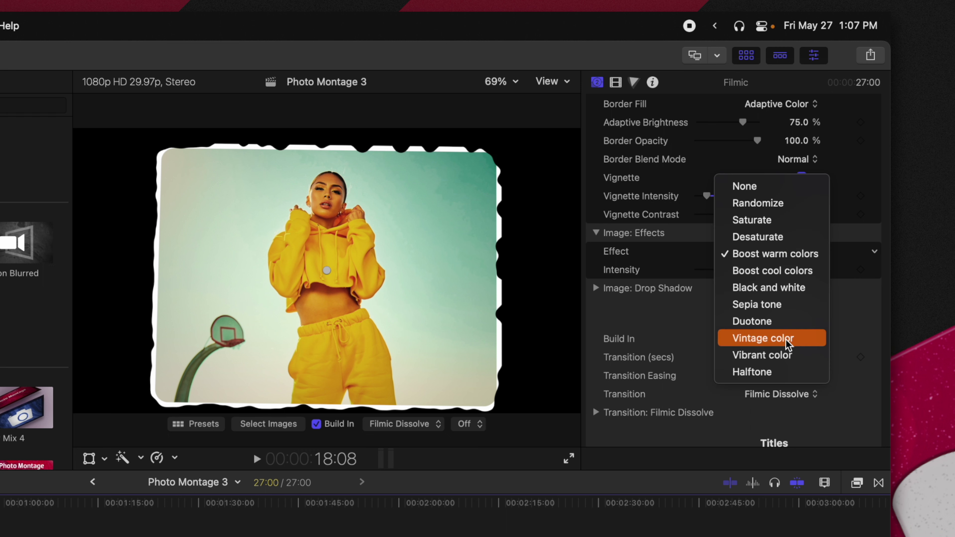
click(789, 355)
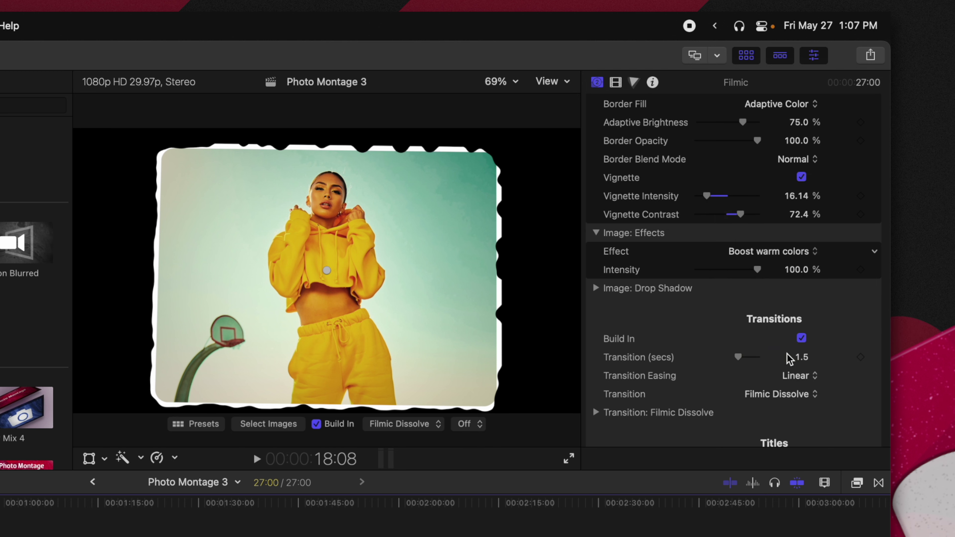
click(788, 253)
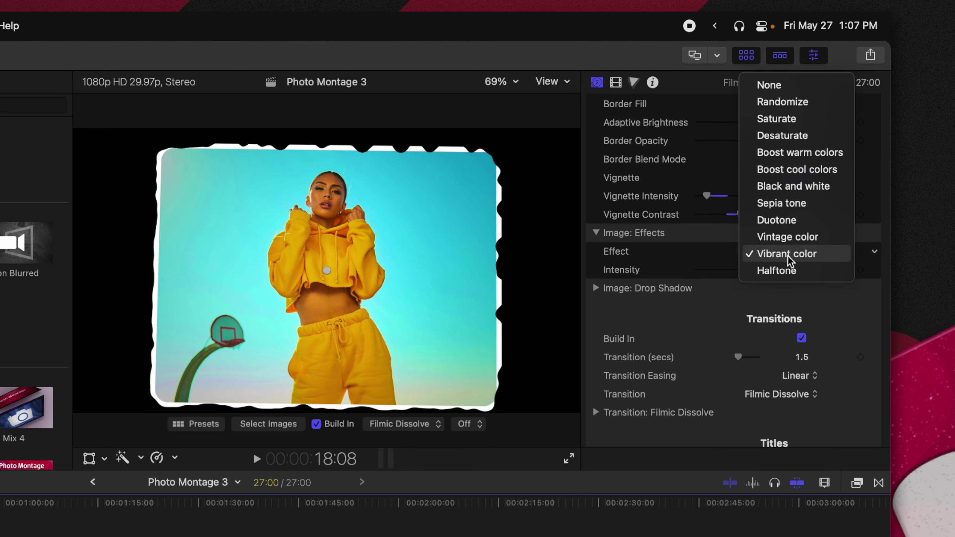
click(806, 131)
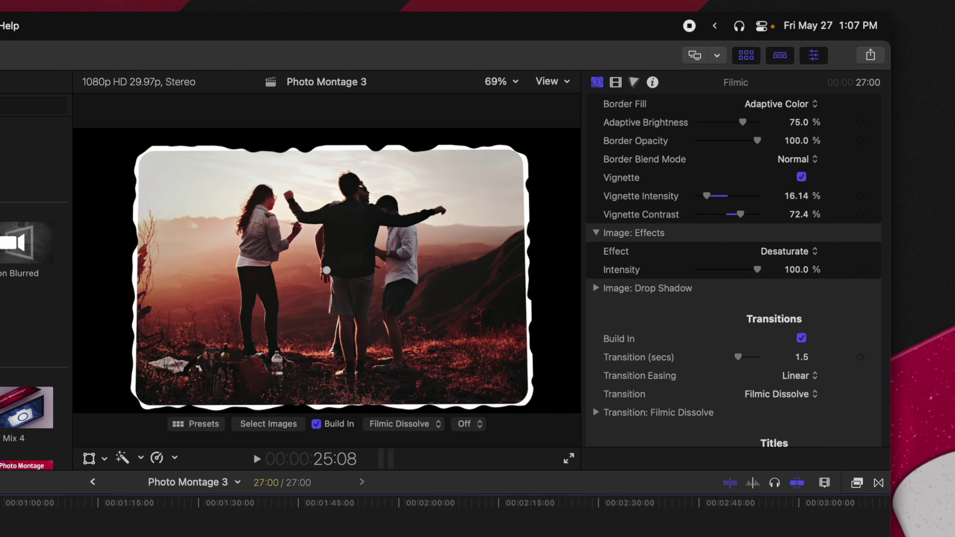
Switch the photo effect to Randomize.
scroll(814, 310, down, 2)
click(812, 230)
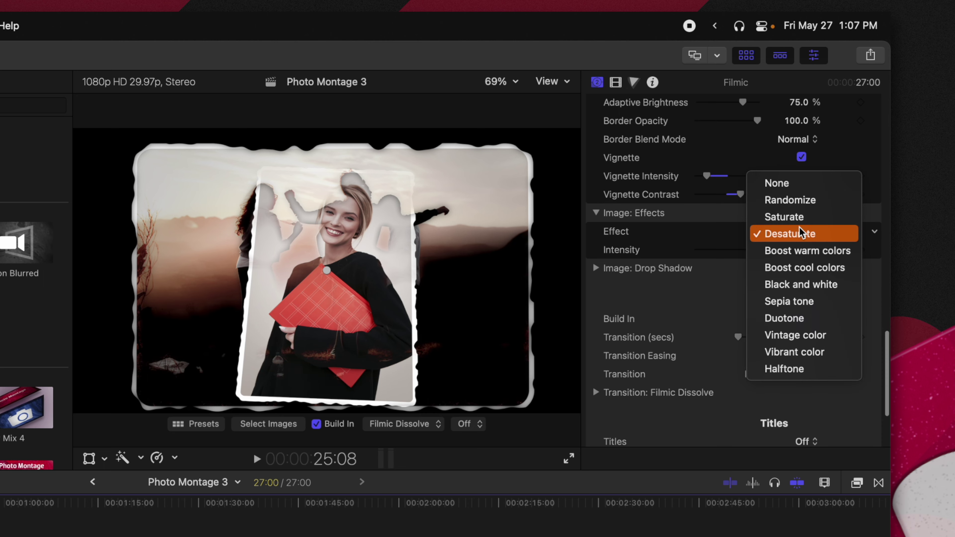
click(793, 200)
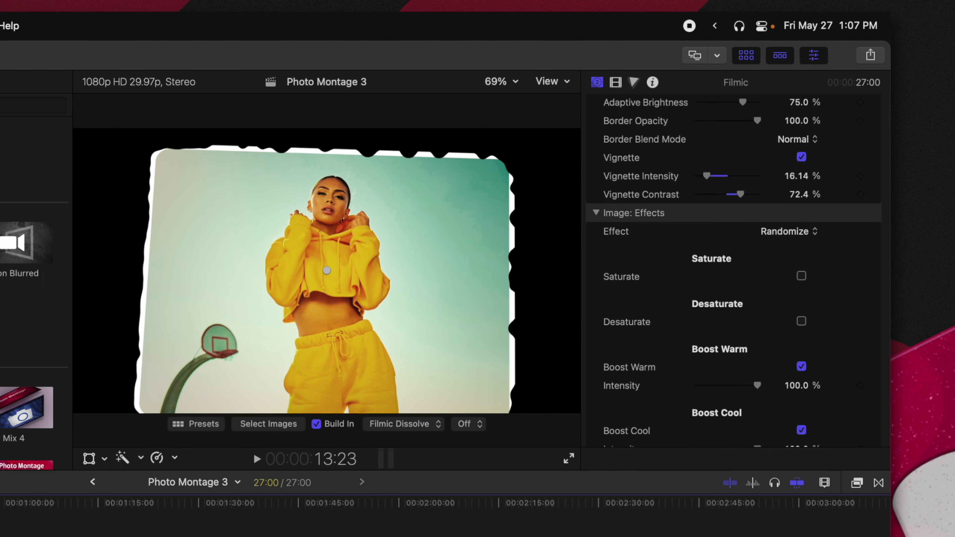
Add Halftone and Duotone to the randomized photo effects.
scroll(726, 262, down, 3)
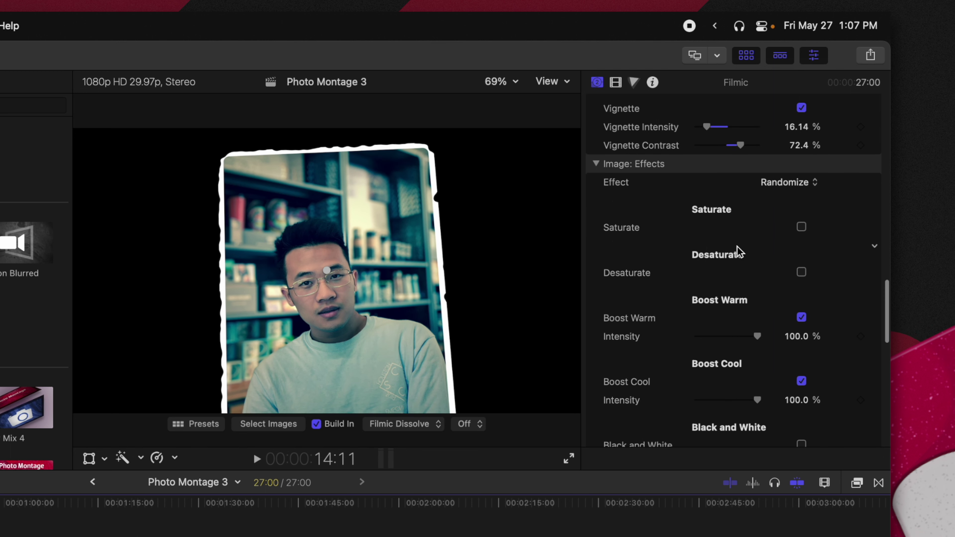
scroll(806, 198, down, 2)
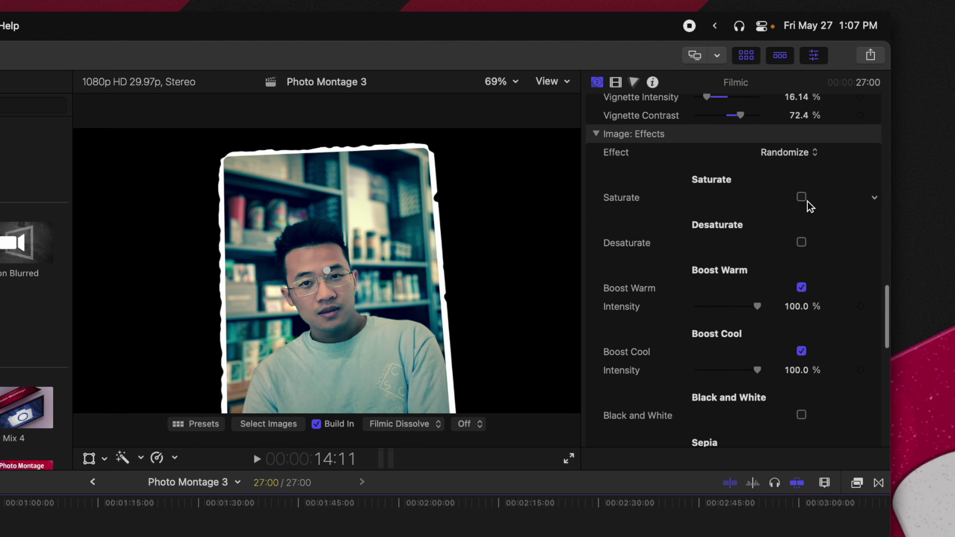
scroll(805, 222, down, 3)
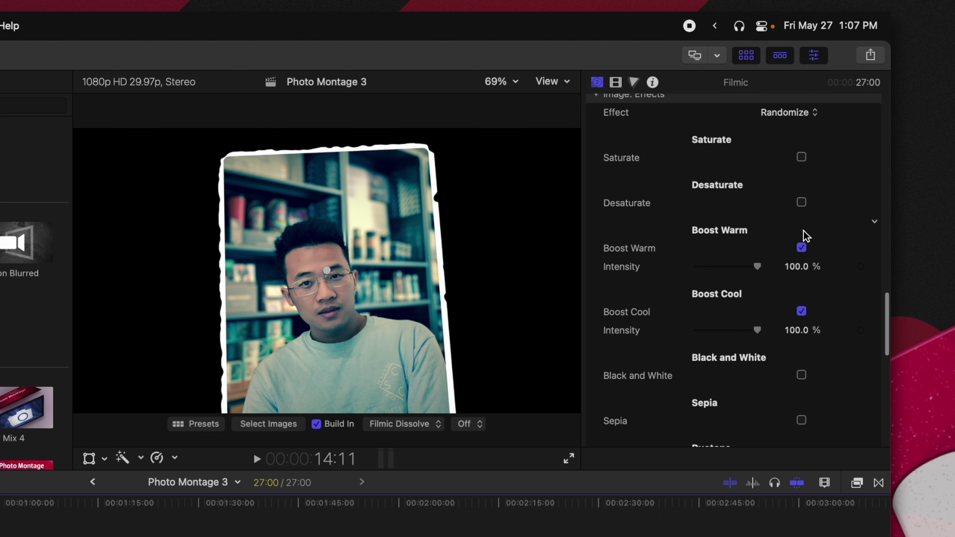
scroll(814, 248, up, 1)
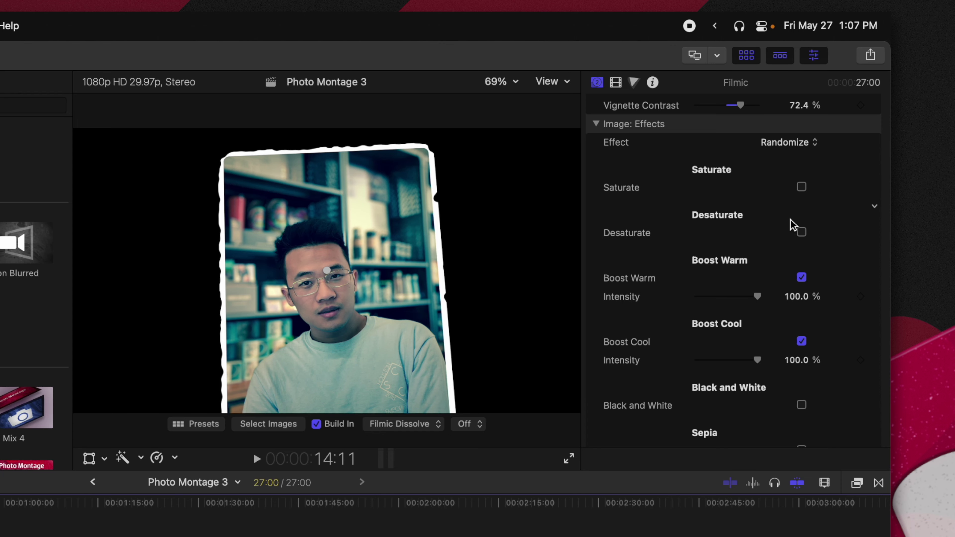
scroll(801, 263, down, 1)
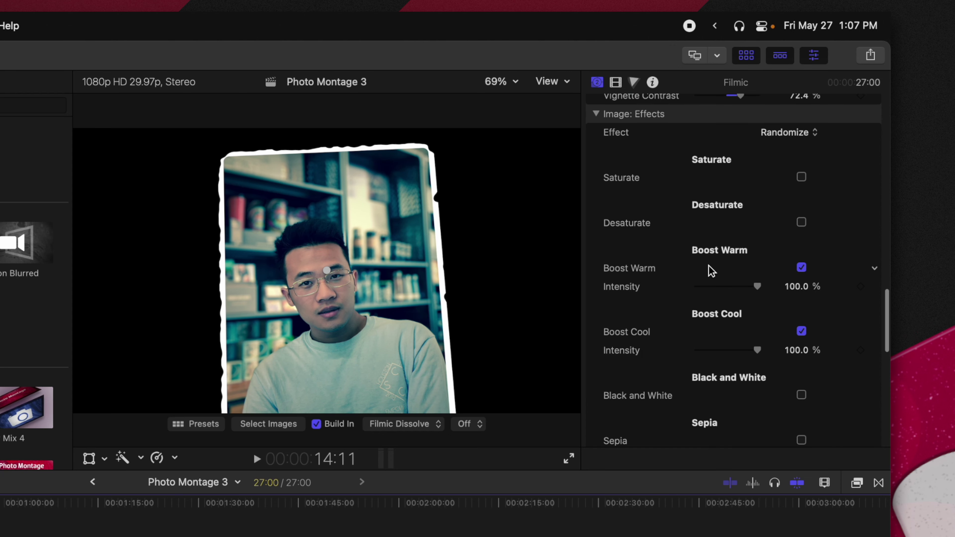
scroll(715, 324, down, 10)
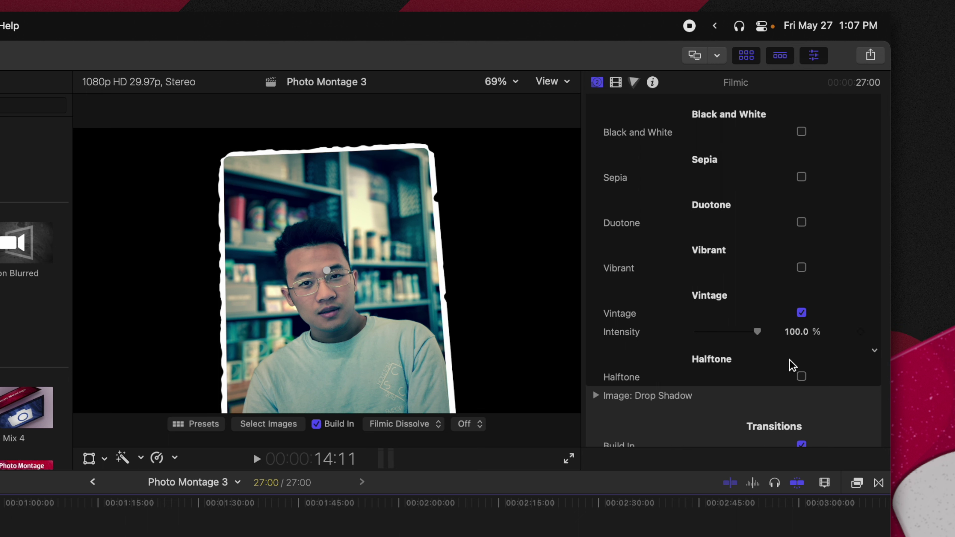
click(802, 378)
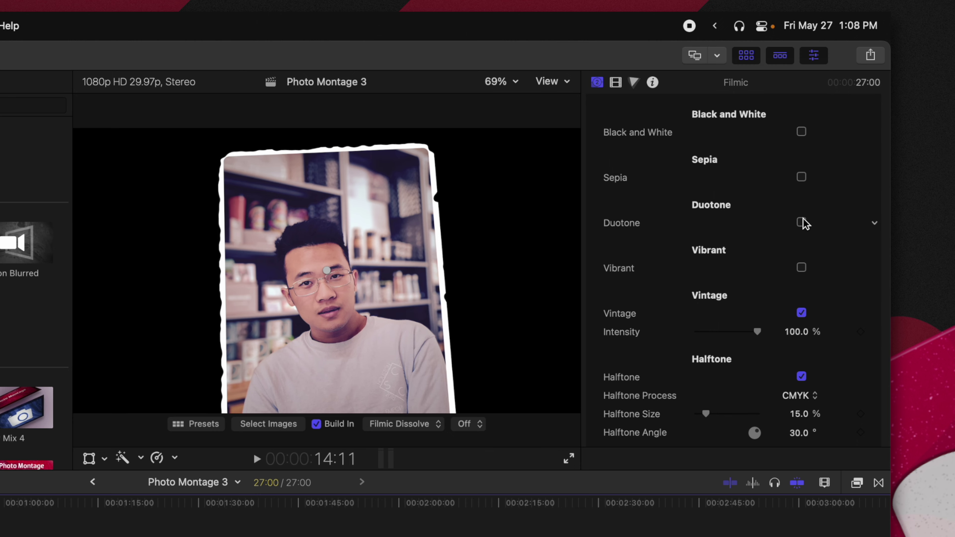
click(802, 223)
Add Sepia, Black and White, and Saturate to the randomized photo effects.
scroll(790, 188, up, 1)
click(801, 194)
scroll(793, 211, up, 1)
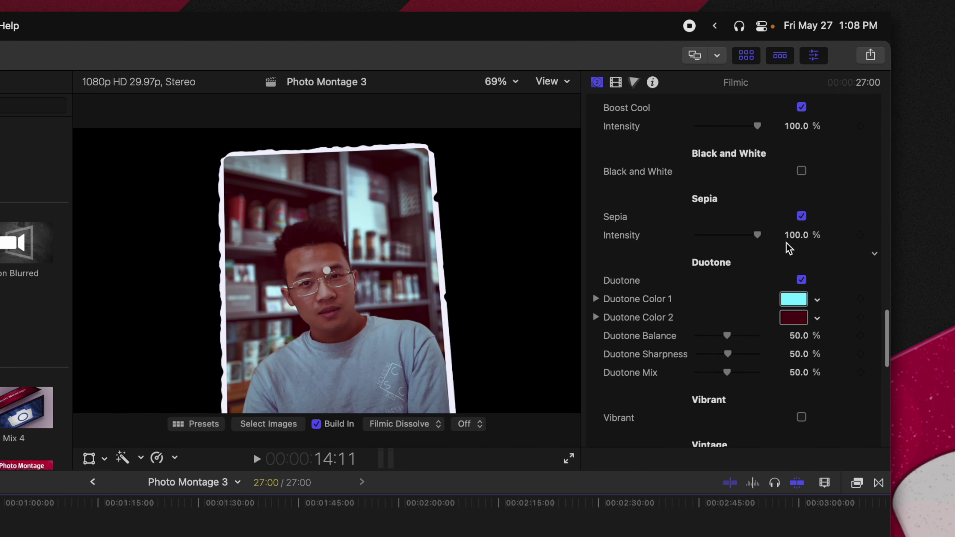
scroll(792, 242, up, 1)
click(801, 181)
scroll(745, 205, up, 5)
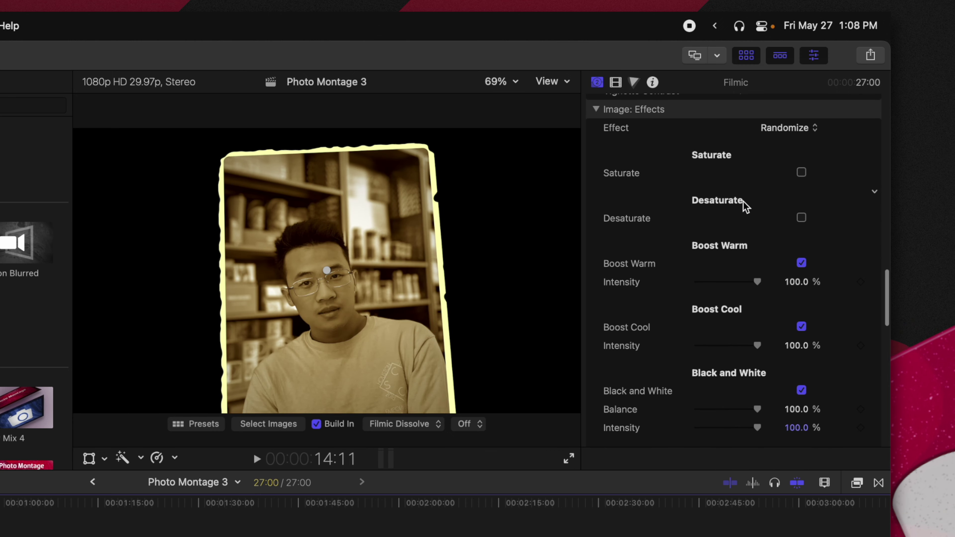
click(802, 172)
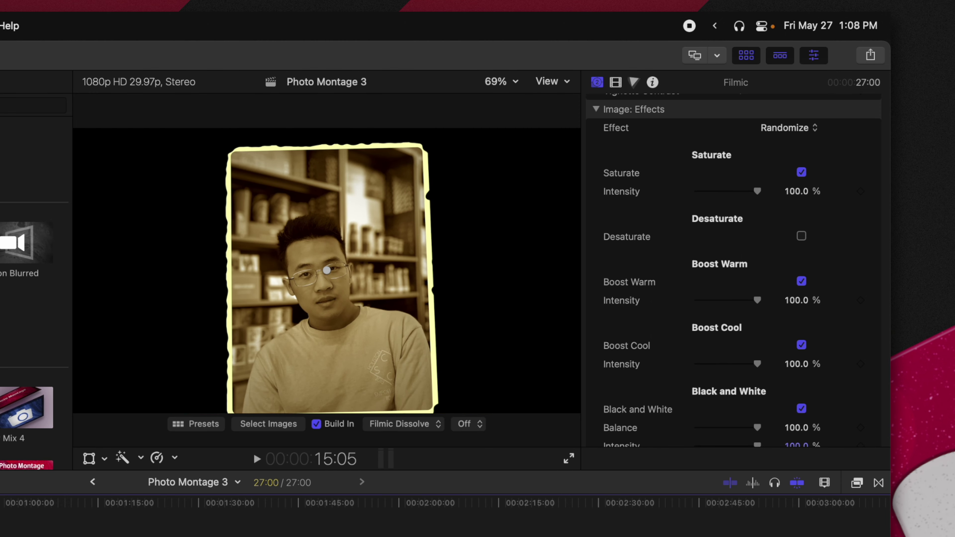
scroll(761, 245, down, 10)
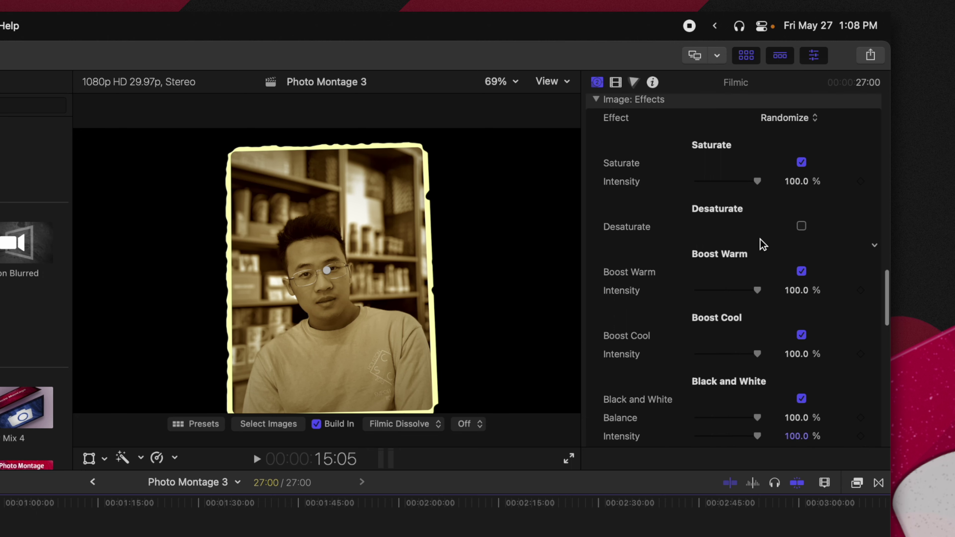
Turn on a drop shadow for the montage photos.
click(595, 288)
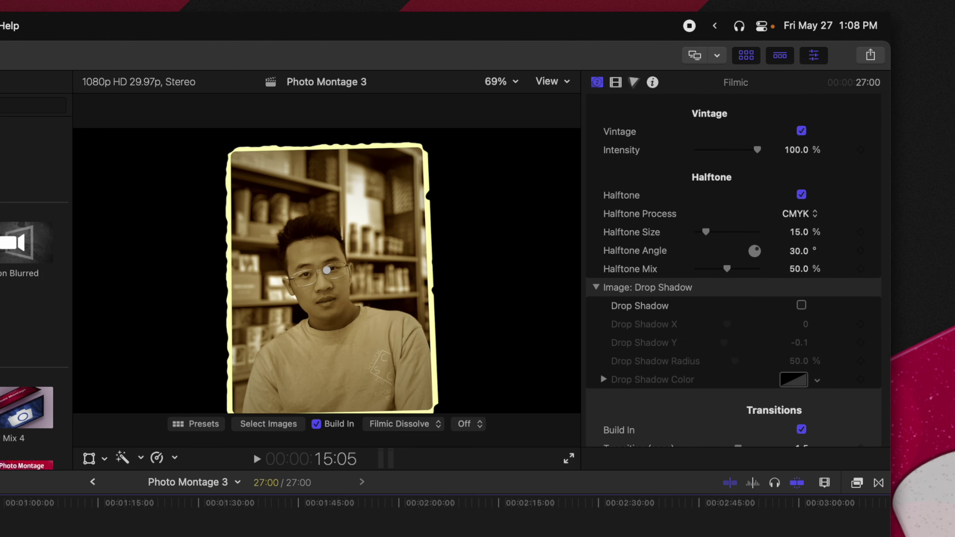
click(802, 305)
scroll(805, 302, down, 5)
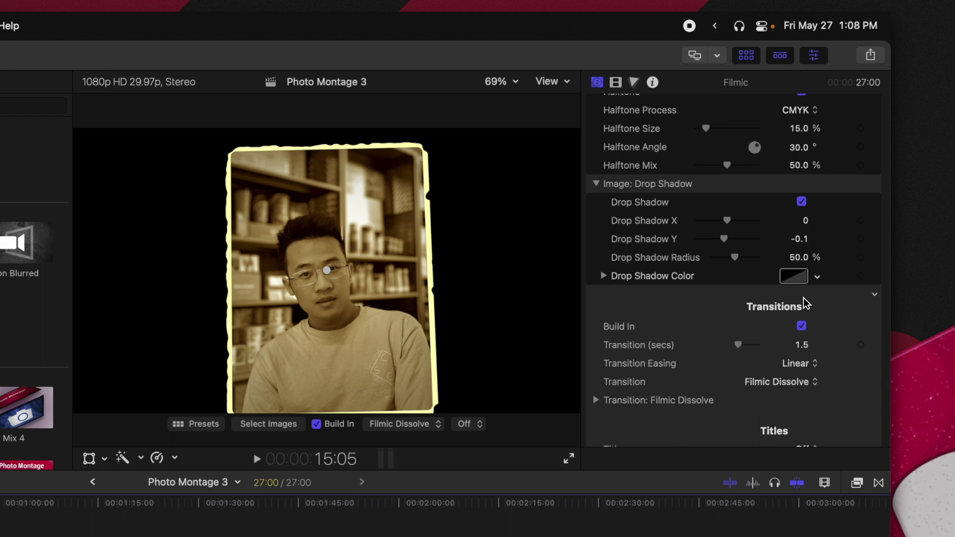
scroll(804, 301, down, 4)
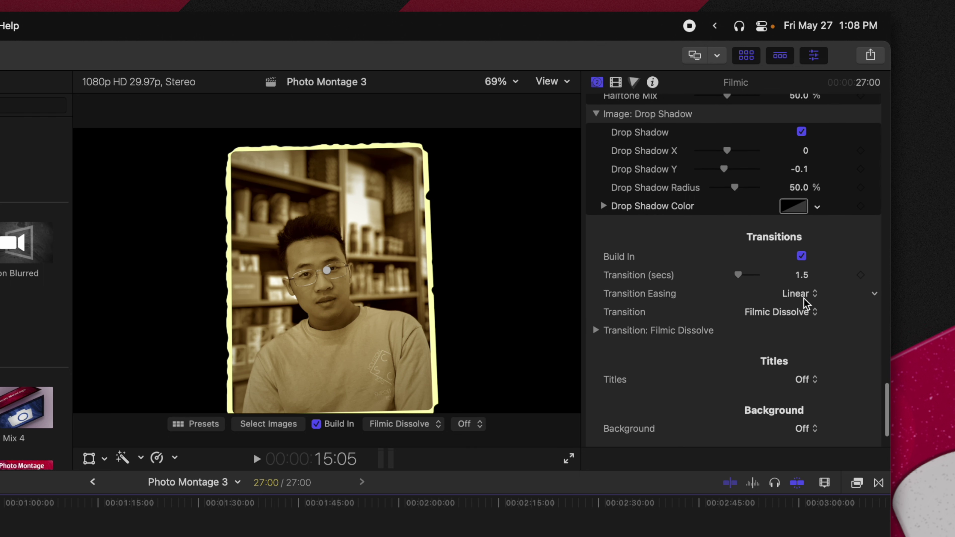
Set the background to Linear Gradient with Adaptive Color at 100%.
scroll(799, 180, up, 1)
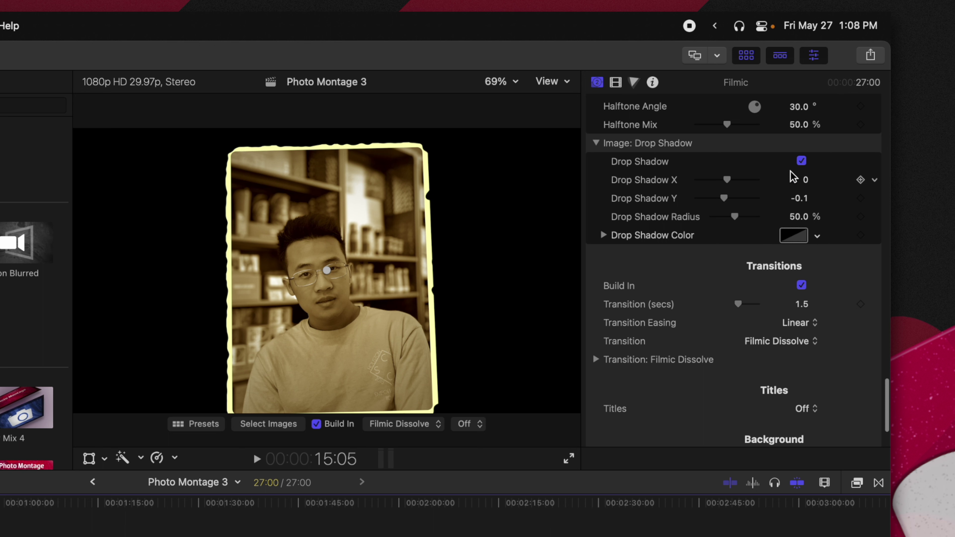
scroll(764, 264, down, 4)
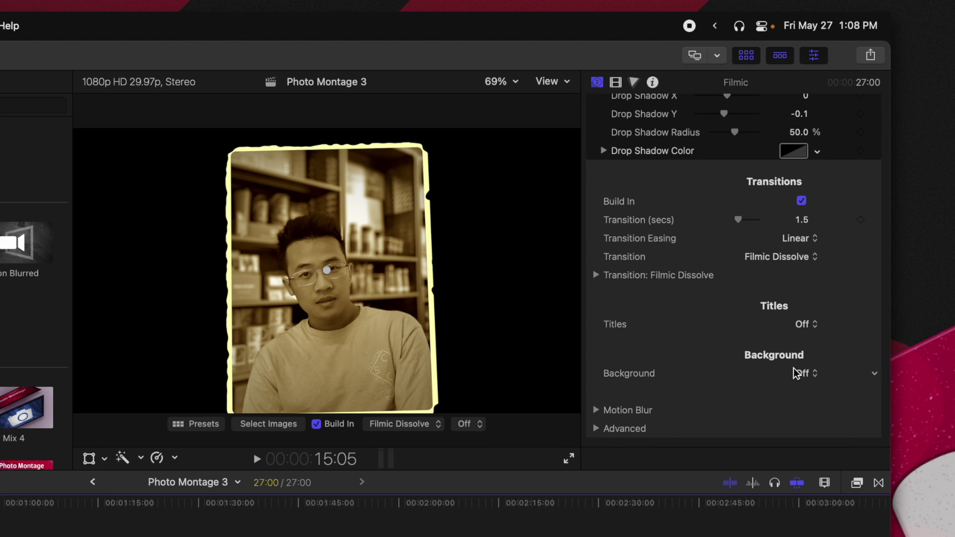
click(805, 373)
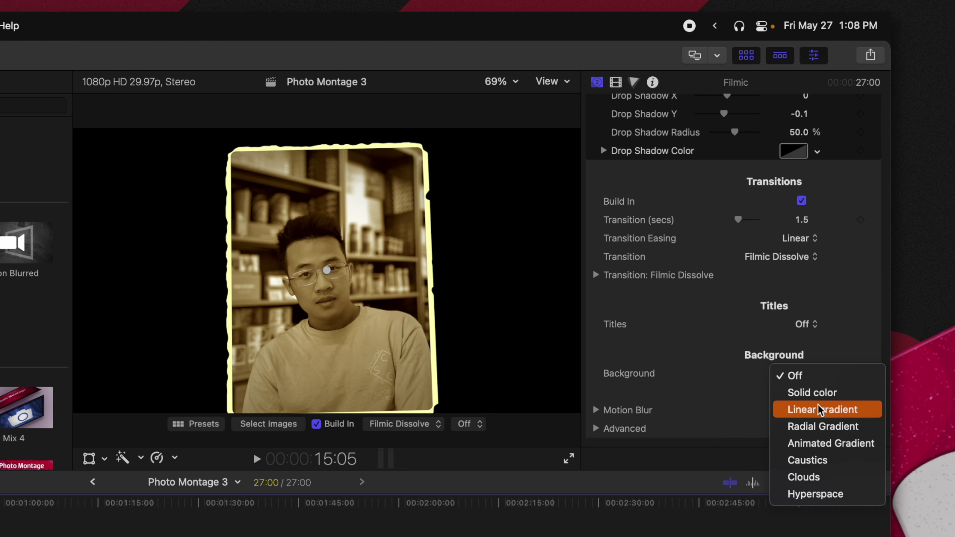
click(838, 413)
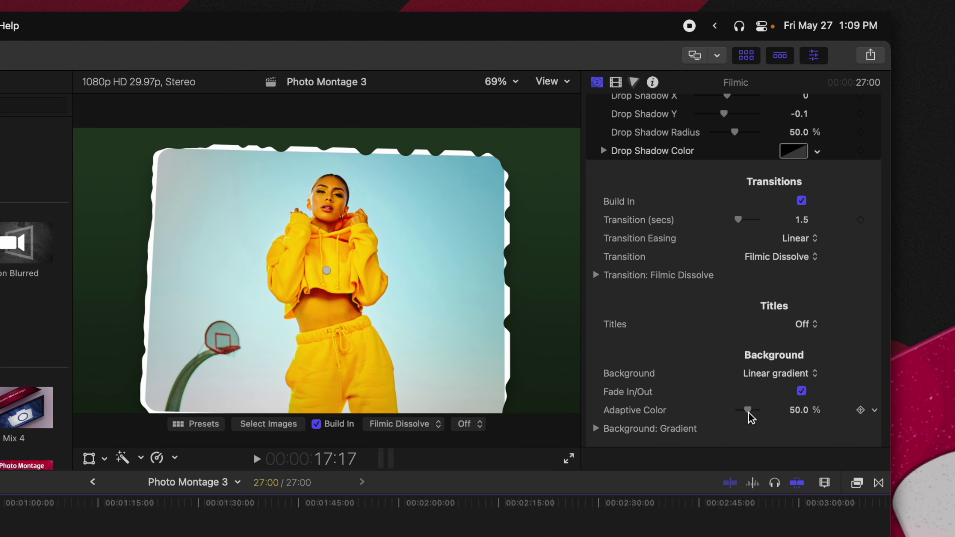
drag(749, 410, 769, 414)
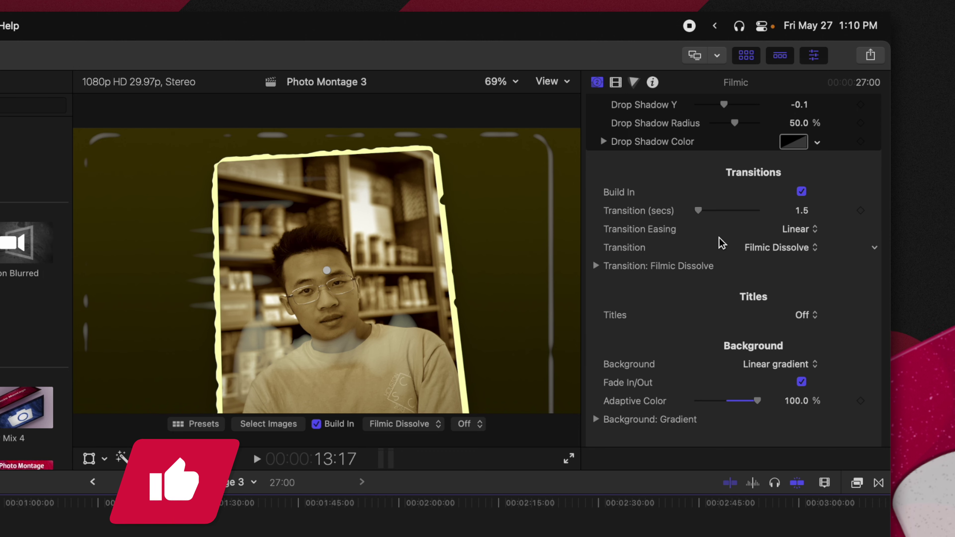
click(774, 248)
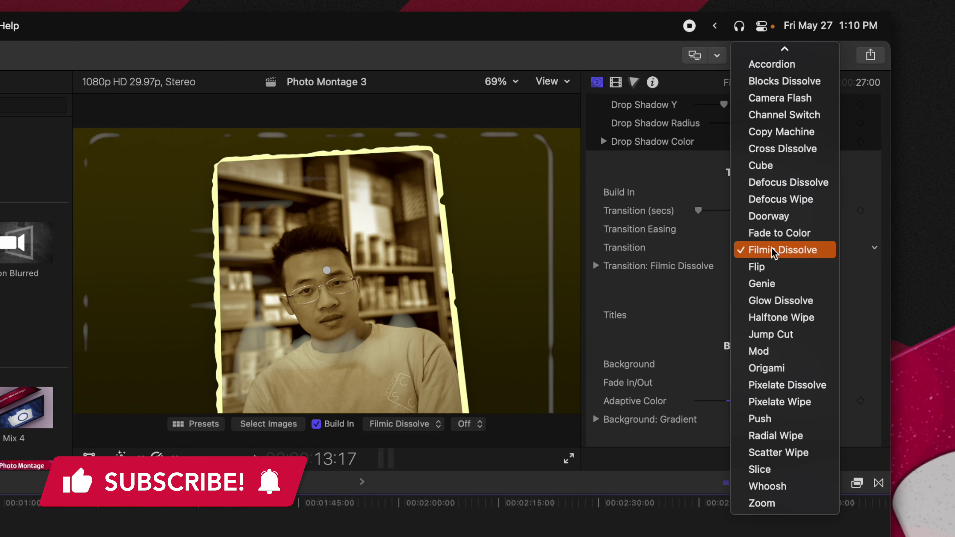
Set the montage transition style to Randomize.
click(774, 250)
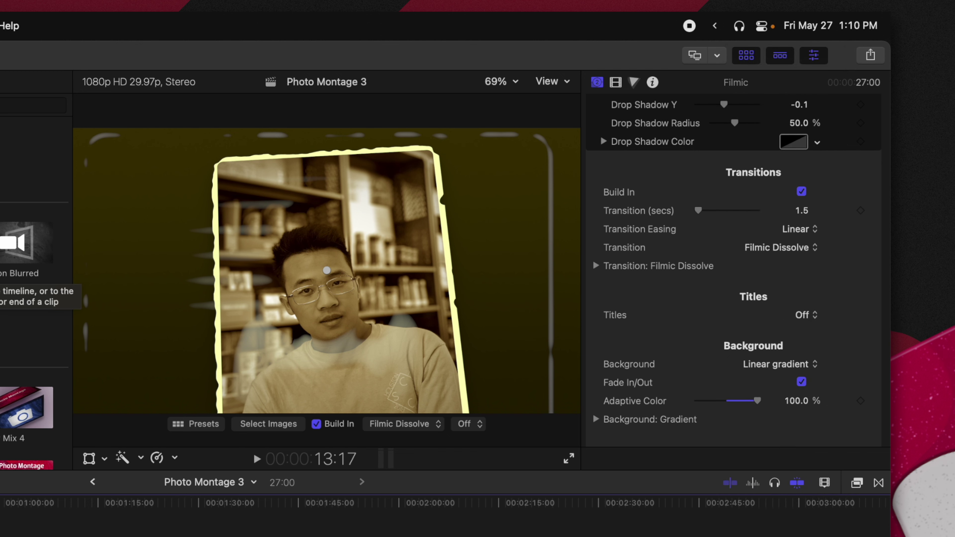
click(770, 248)
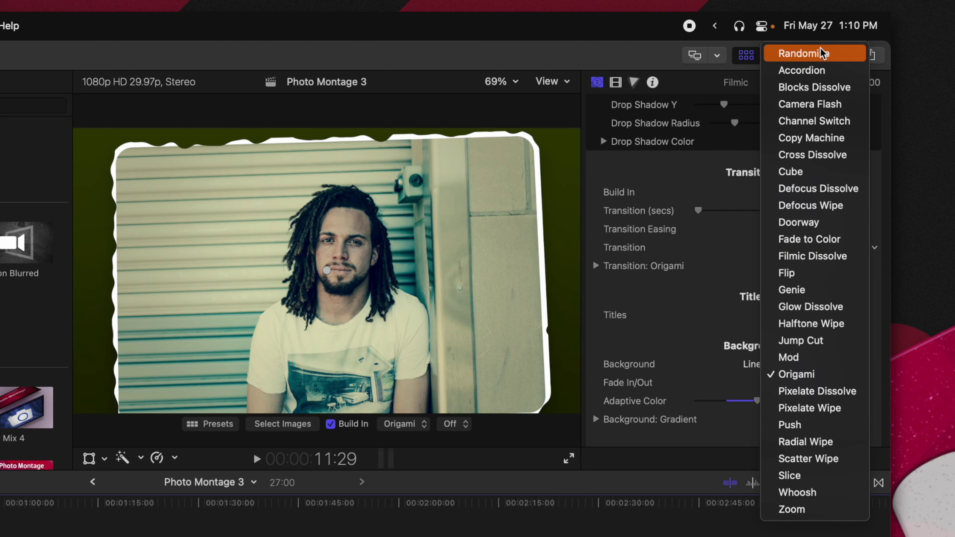
click(822, 54)
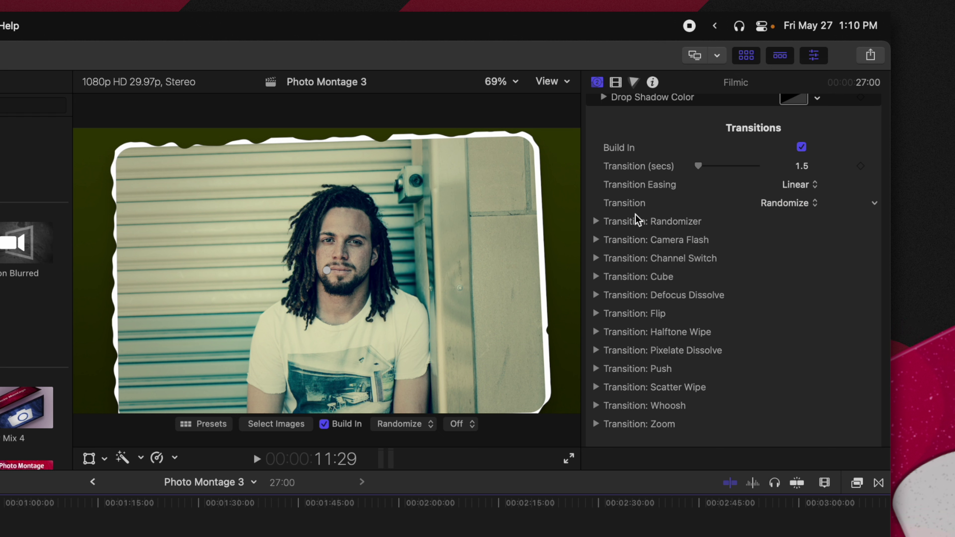
Include Filmic Dissolve in the random transitions, then open the second photo's outgoing transition choices.
click(596, 221)
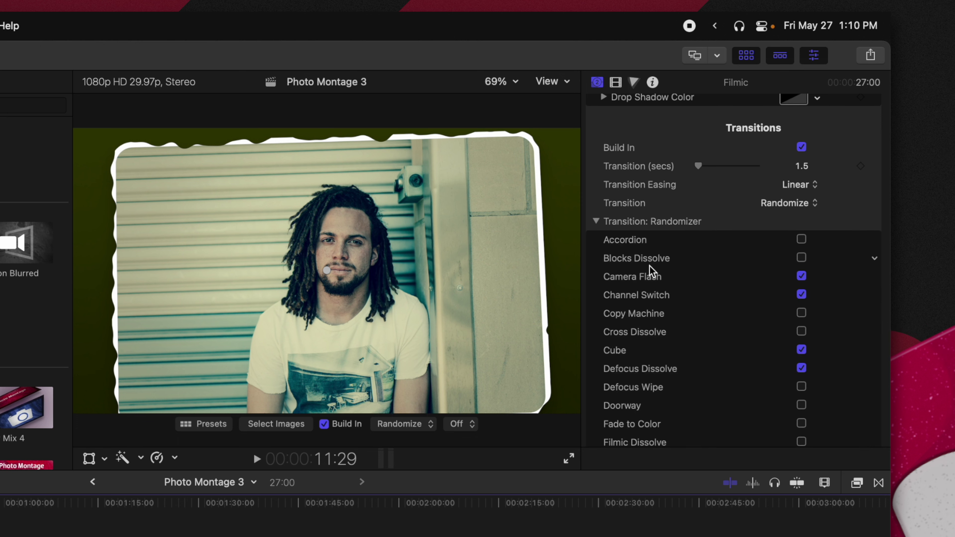
scroll(651, 268, down, 8)
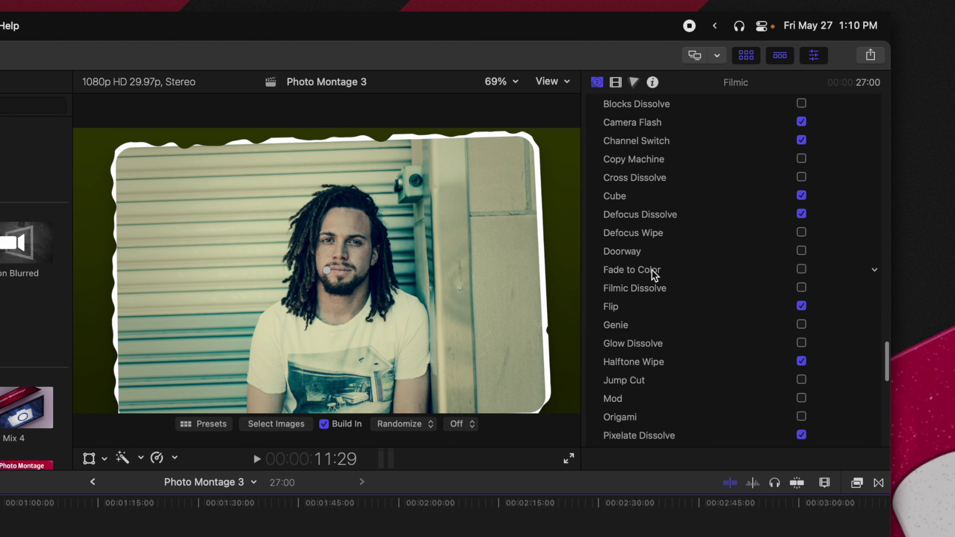
scroll(676, 320, down, 1)
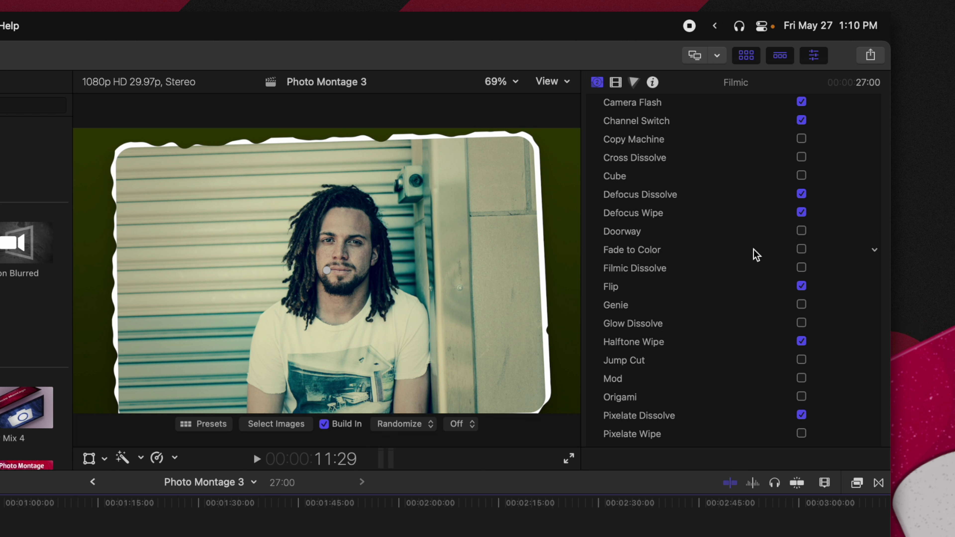
click(802, 268)
scroll(801, 231, down, 1)
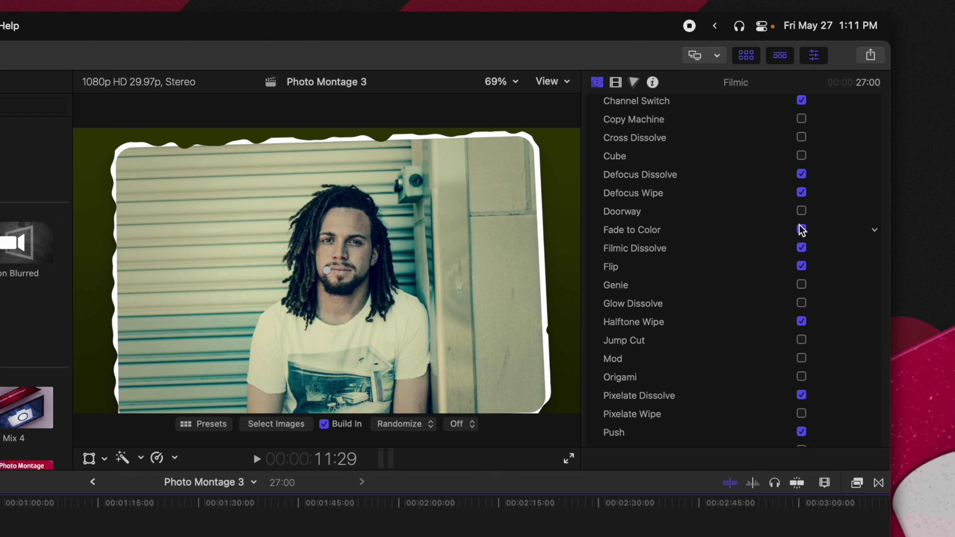
scroll(669, 226, down, 5)
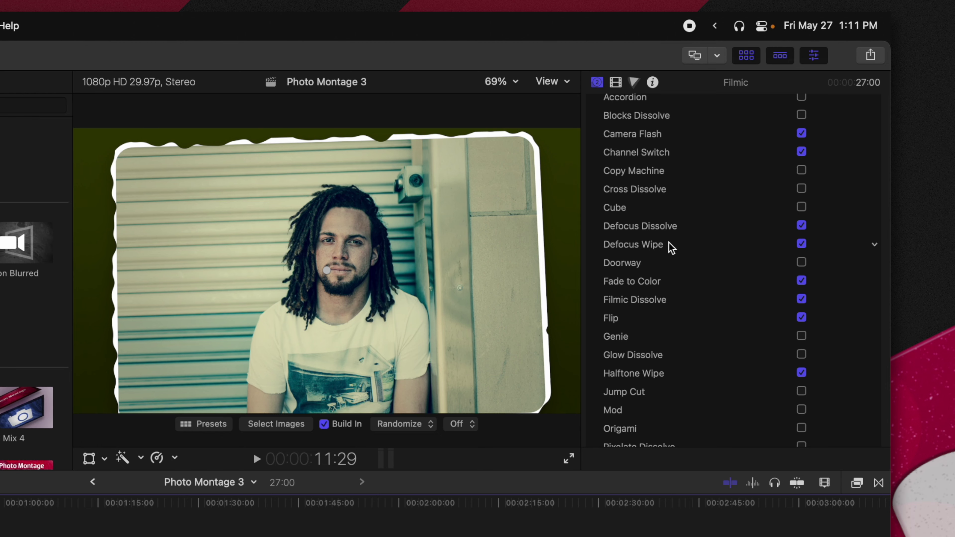
scroll(686, 269, up, 5)
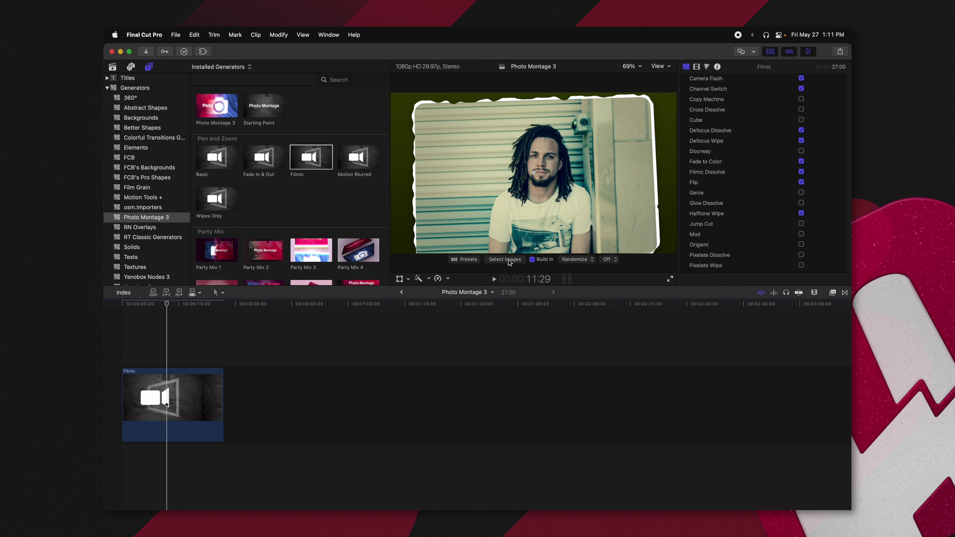
click(509, 262)
click(639, 210)
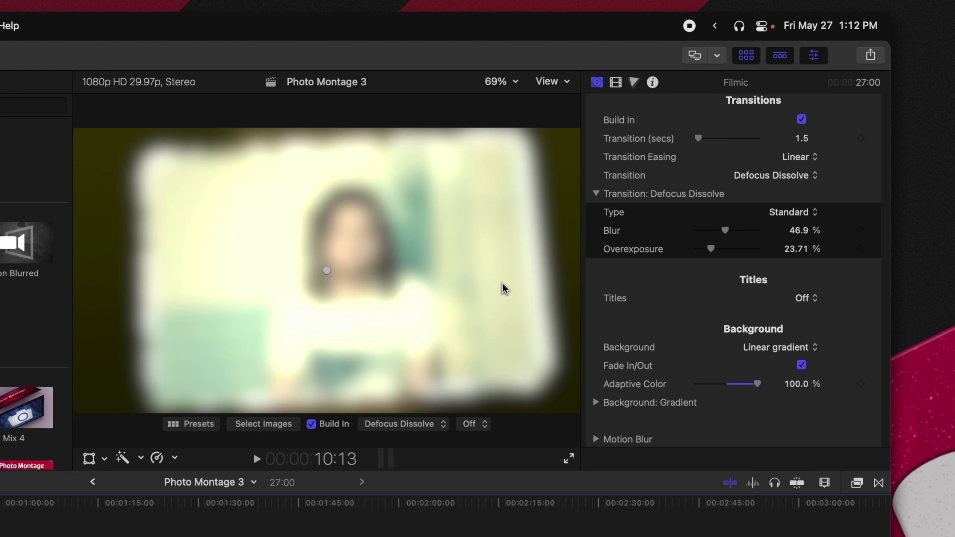
Set the montage titles to Embedded.
click(806, 301)
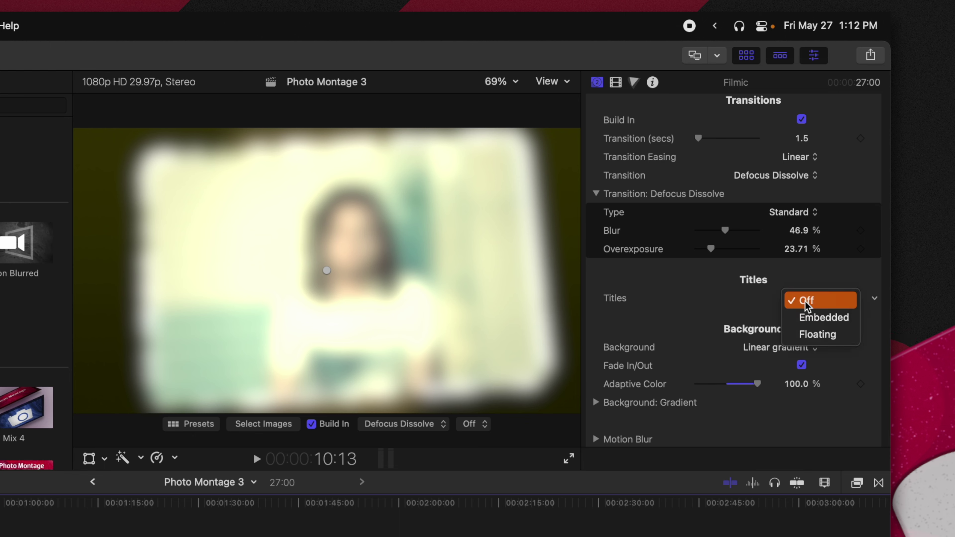
click(814, 319)
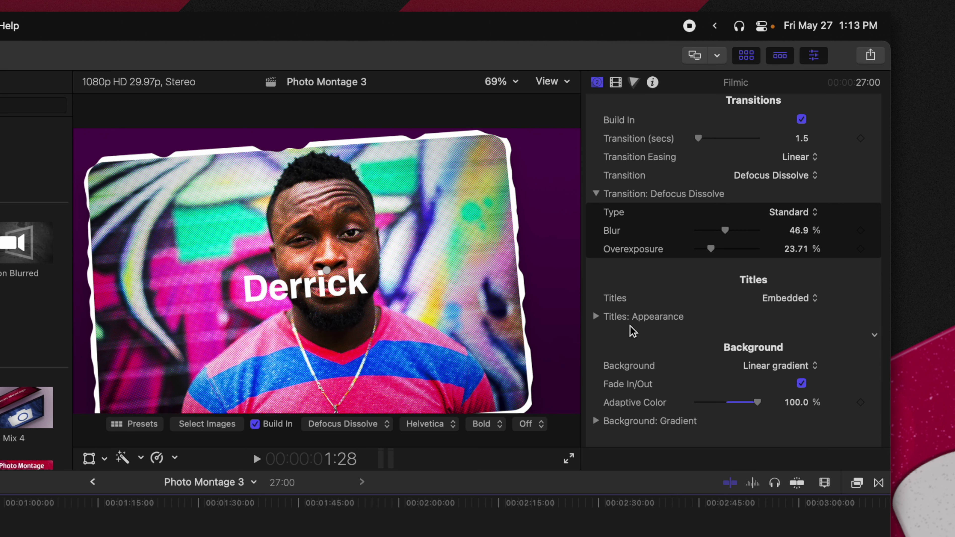
click(596, 318)
scroll(618, 354, down, 5)
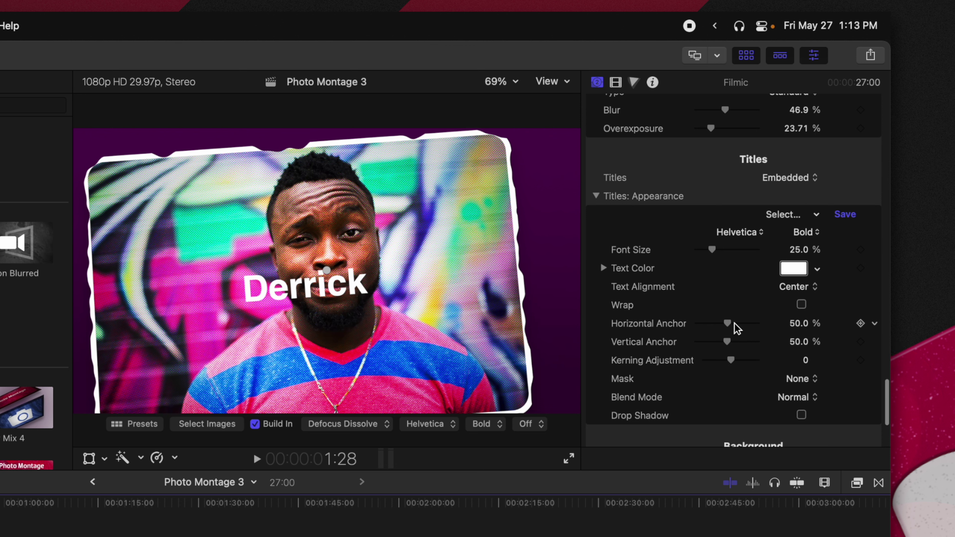
Shift the name title left, widen its kerning slightly, and add a drop shadow.
drag(729, 325, 721, 343)
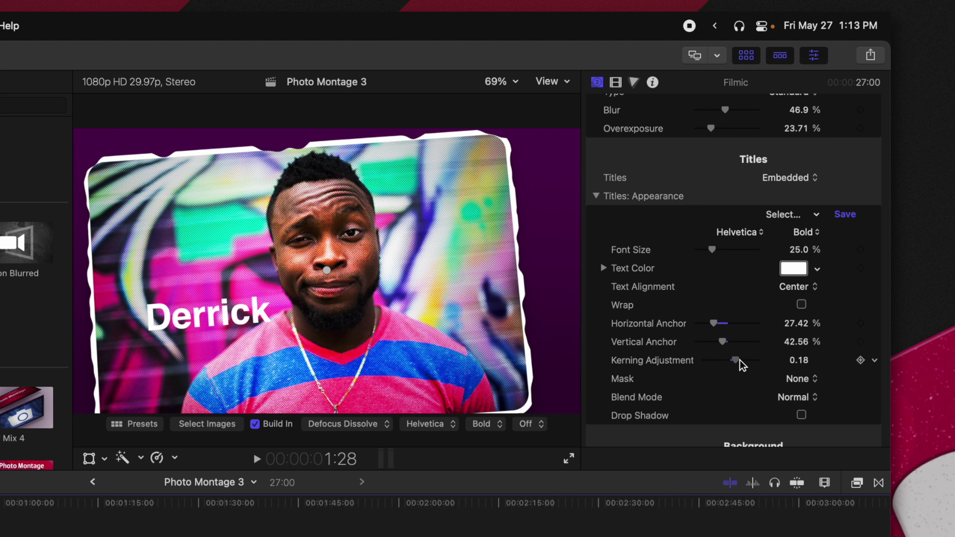
drag(739, 364, 741, 364)
scroll(729, 379, down, 2)
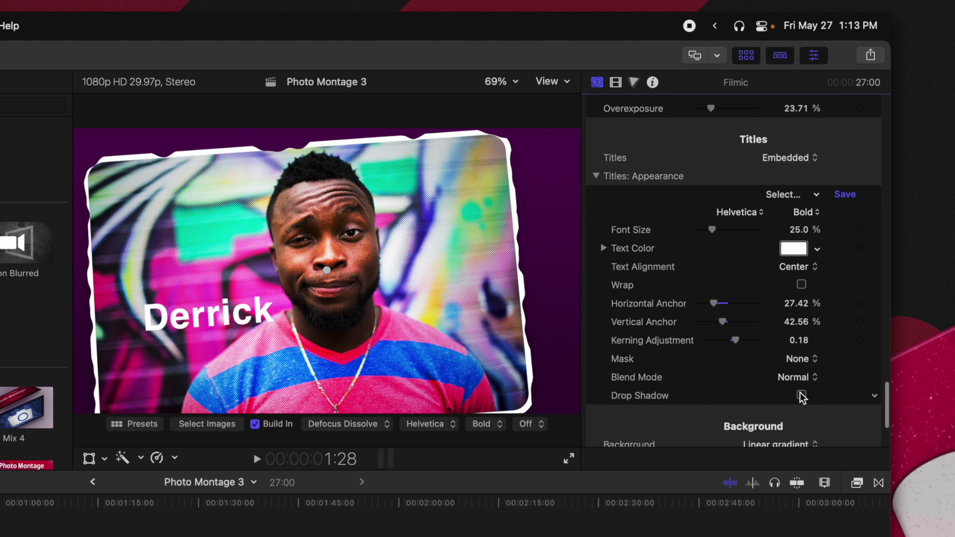
click(802, 395)
scroll(802, 397, down, 3)
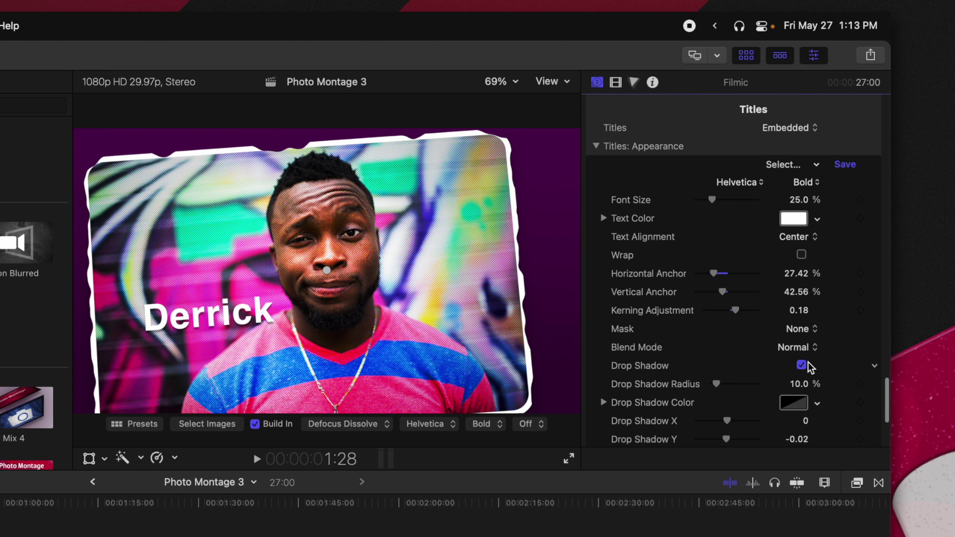
click(803, 353)
click(710, 352)
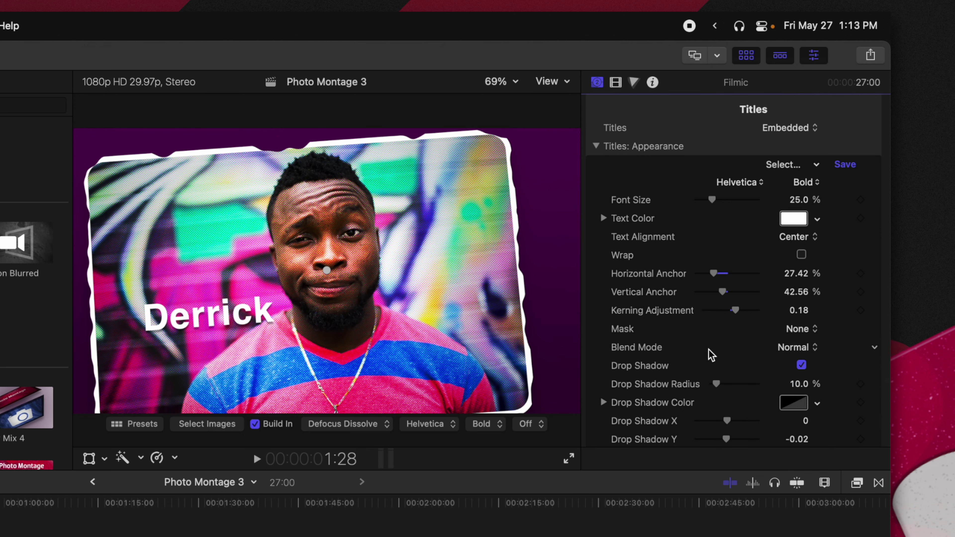
scroll(711, 351, down, 1)
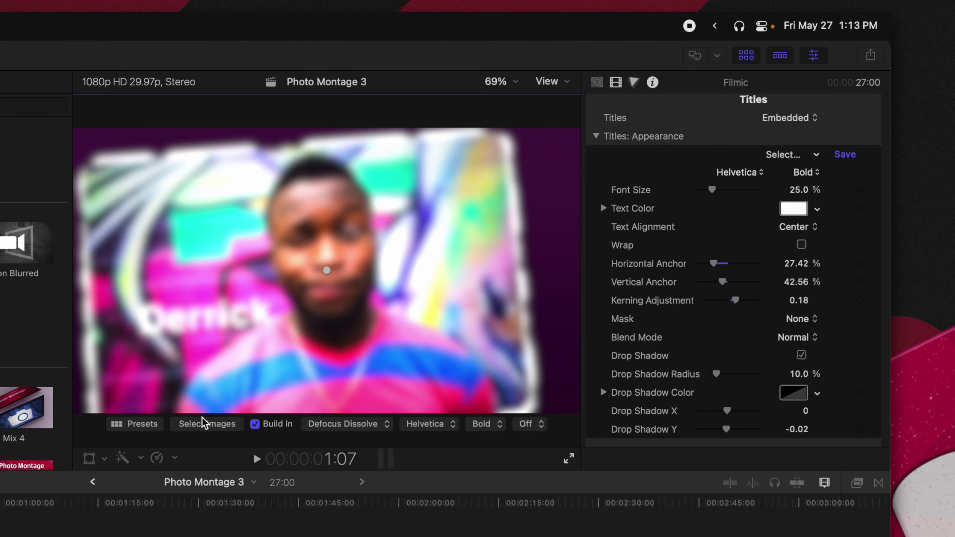
Rename the third photo's title to 'Subscribe'.
click(203, 424)
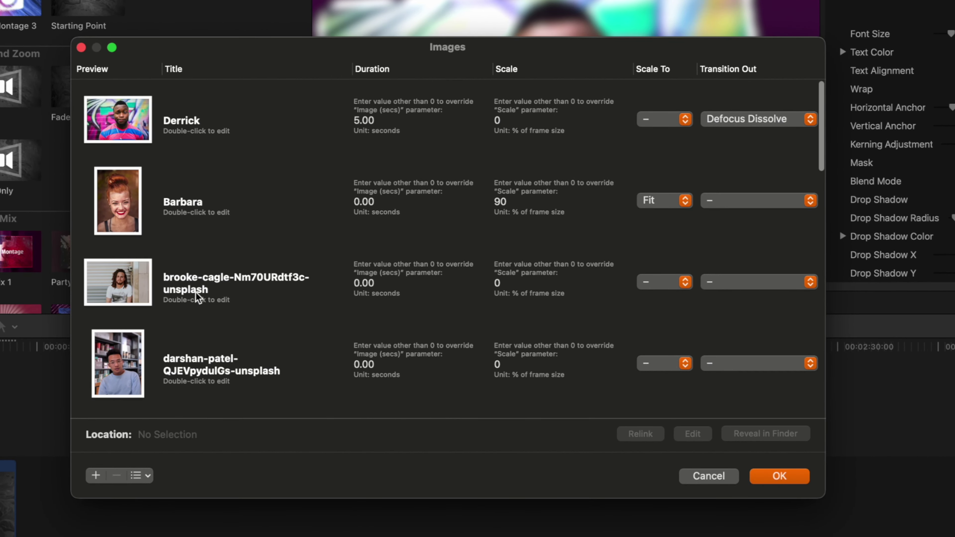
double_click(198, 298)
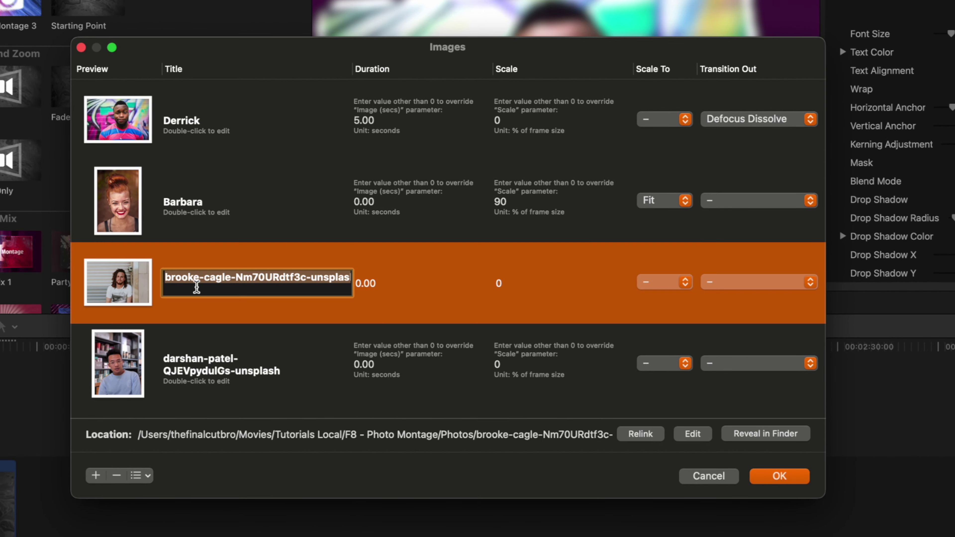
text(Subscribe)
key(Return)
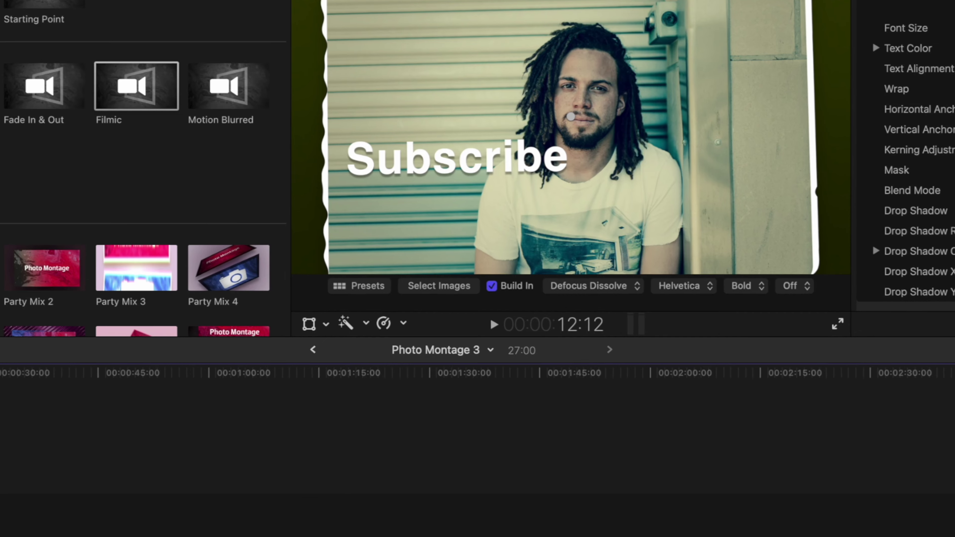